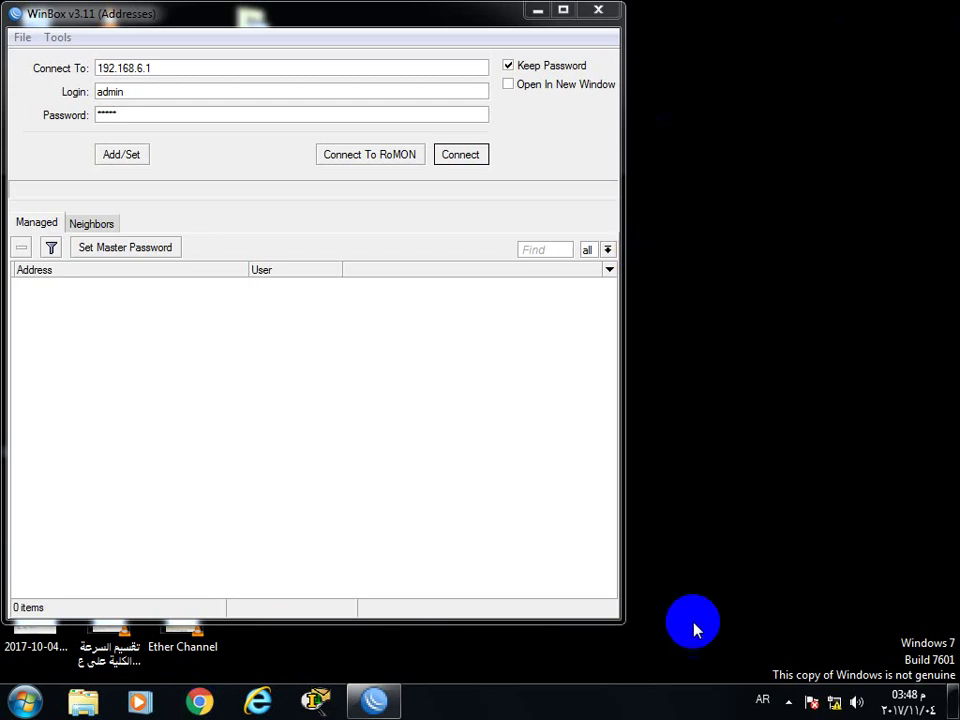
Dial the Broadband Connection as the paid-profile user, then log WinBox back into 192.168.6.1
left_click(835, 701)
left_click(780, 426)
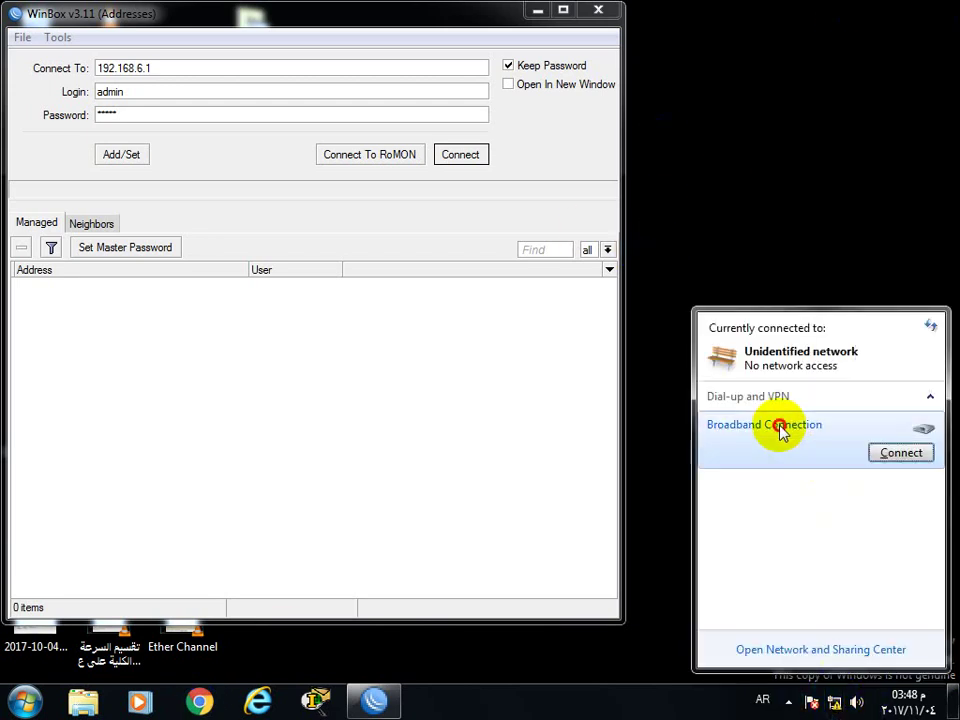
left_click(780, 430)
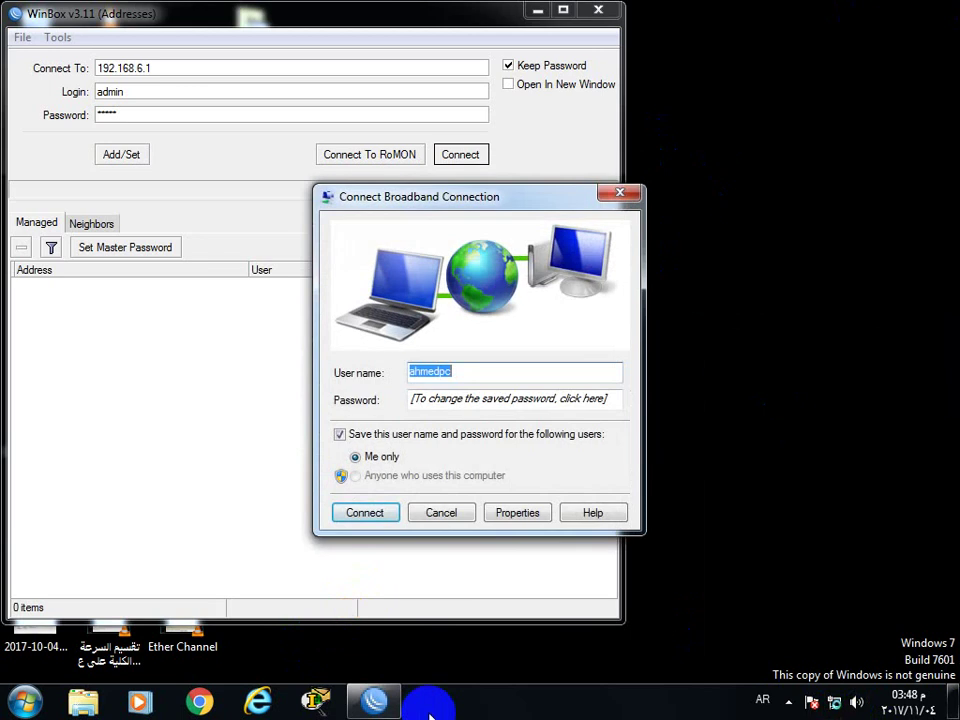
type("أ")
key("BackSpace")
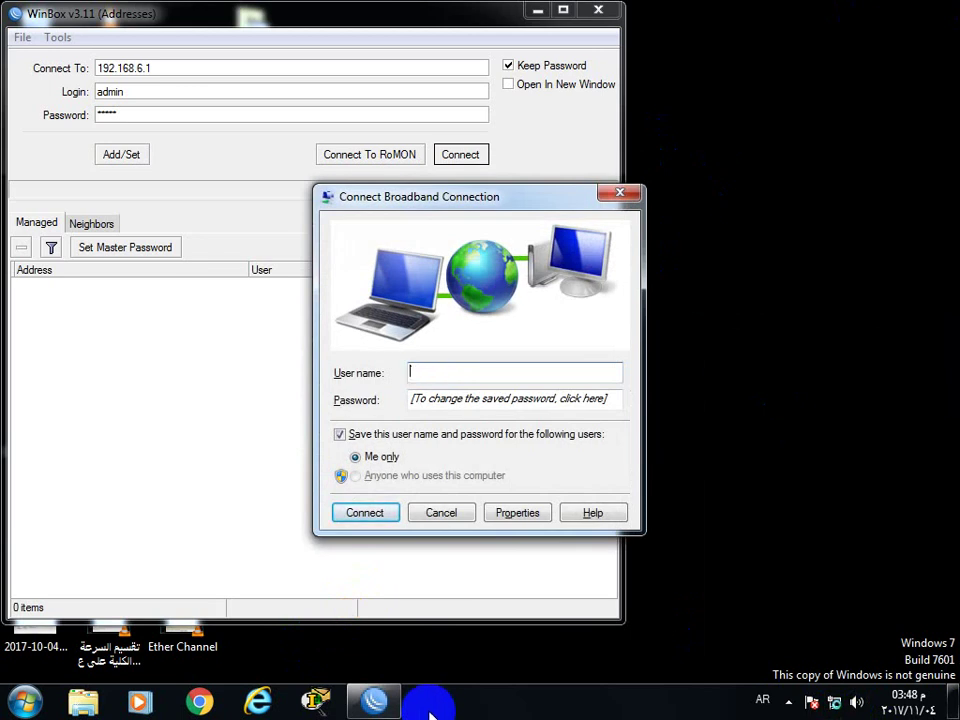
key("alt+shift")
type("ahmed")
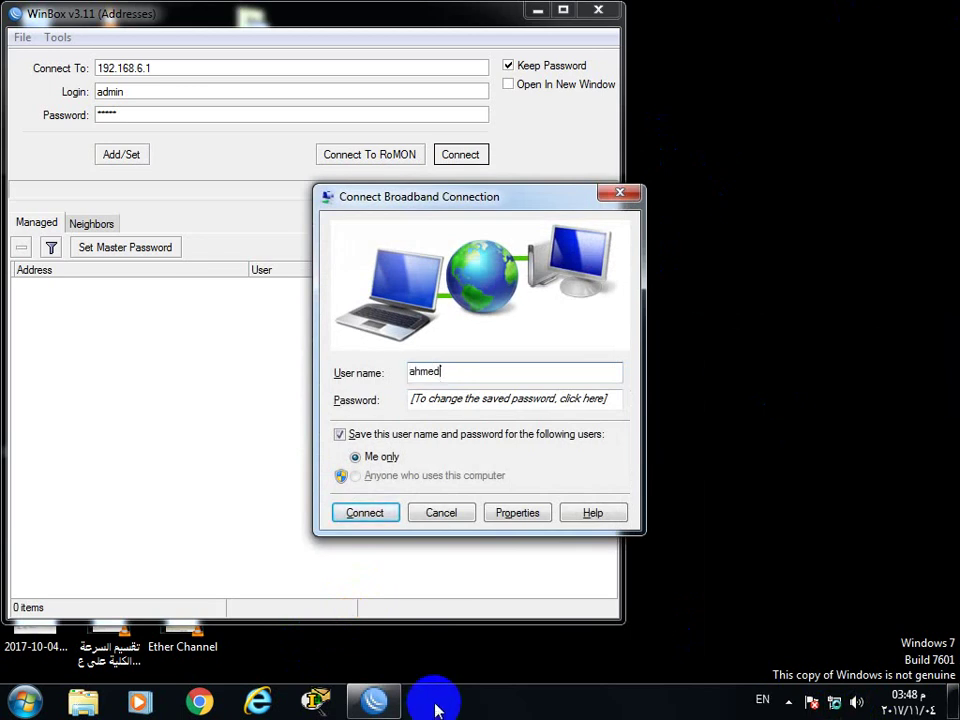
key("Return")
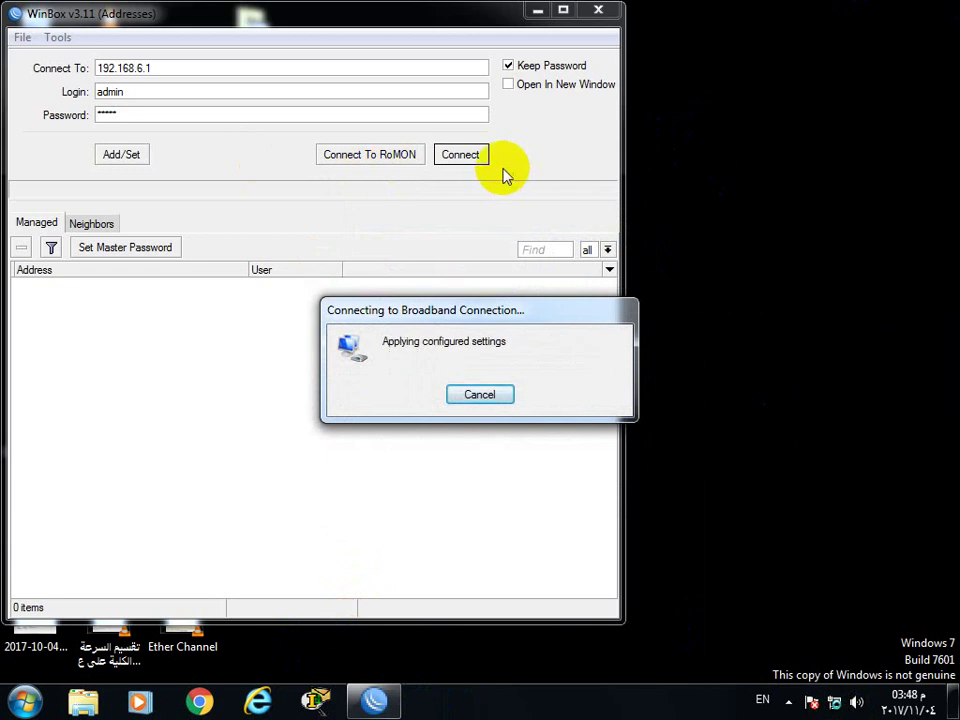
left_click(463, 156)
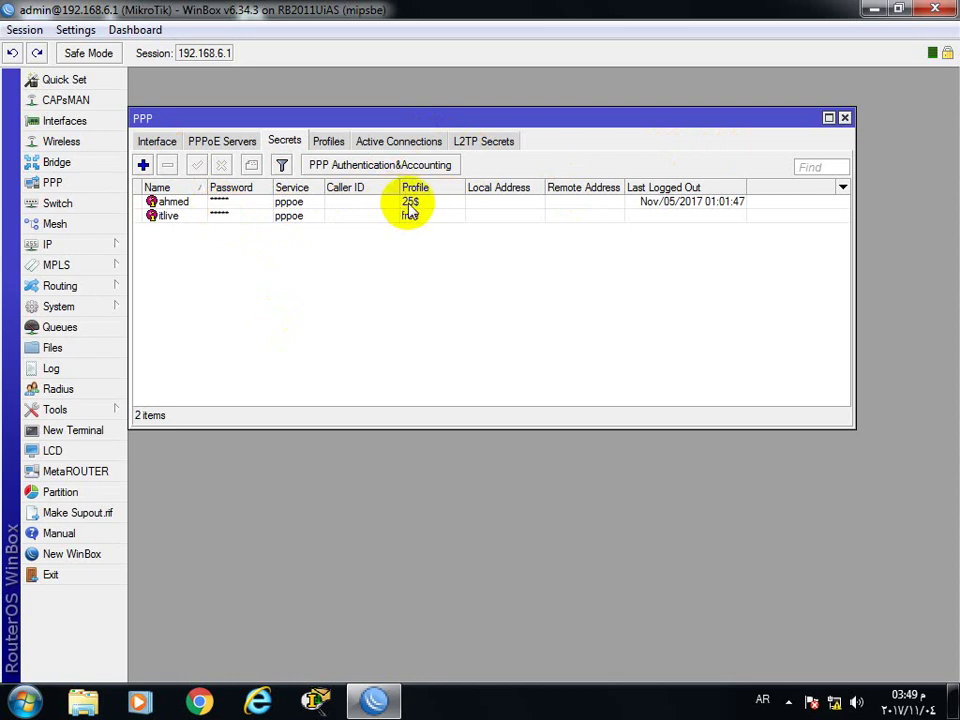
Open System > Scheduler and show the 'start free' task's settings
left_click(100, 308)
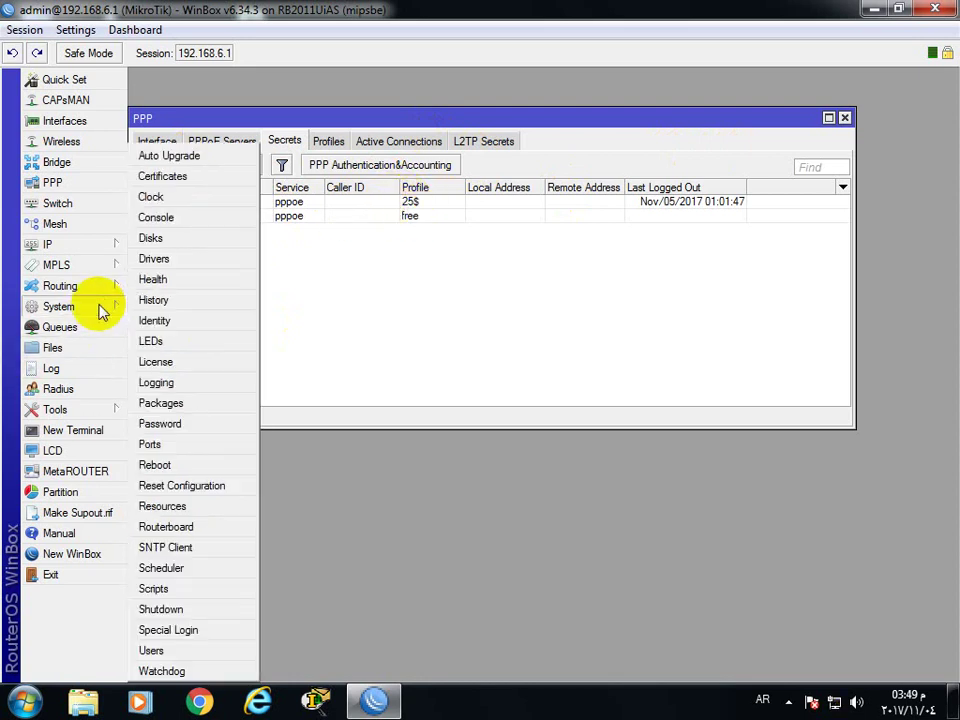
left_click(164, 568)
double_click(199, 404)
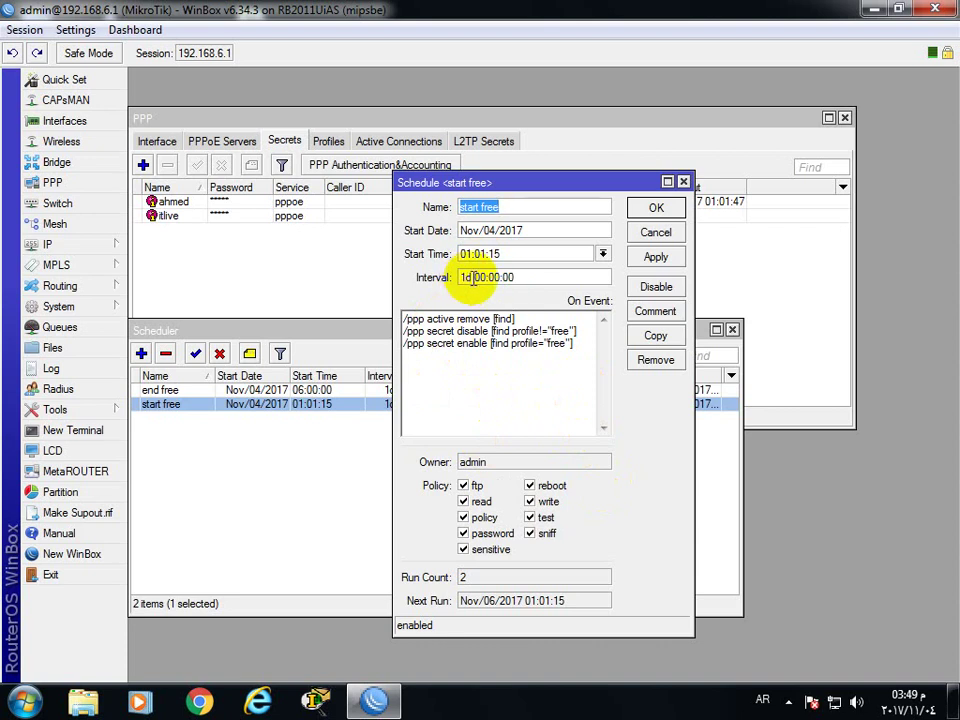
Close 'start free' and open the 'end free' schedule, which runs daily at 06:00:00
left_click(465, 279)
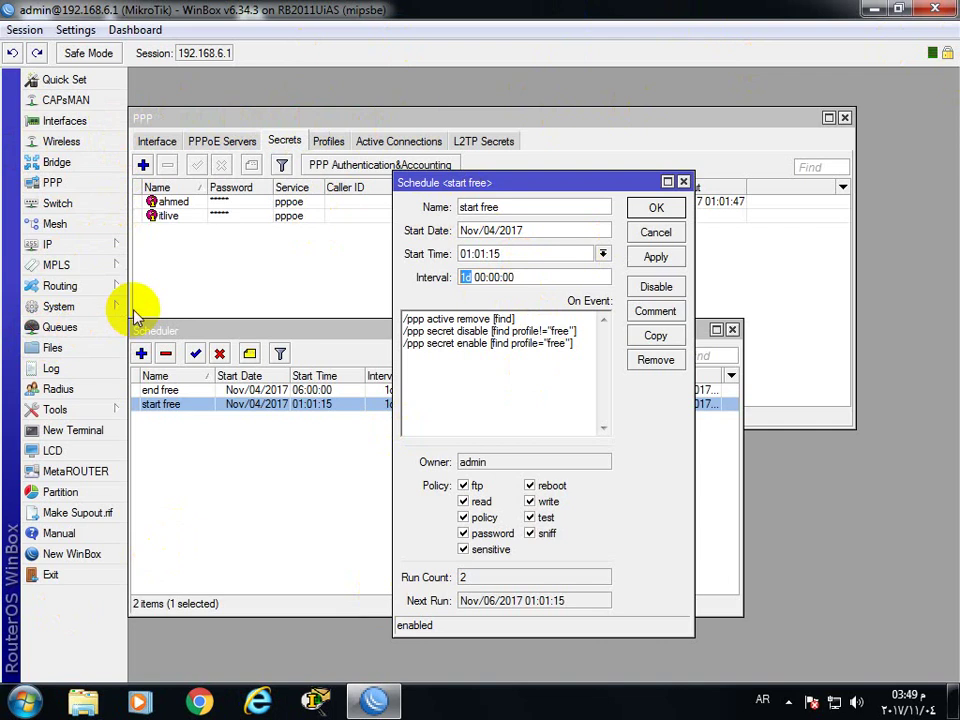
left_click(656, 207)
double_click(231, 390)
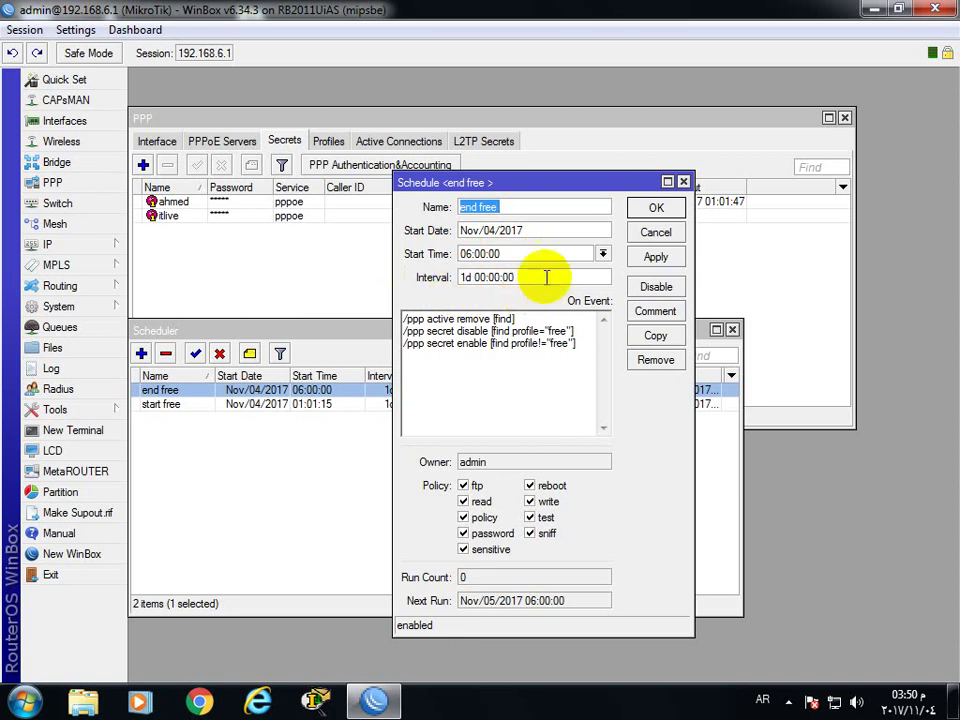
Reopen both the 'end free' and 'start free' schedule settings side by side
left_click(660, 210)
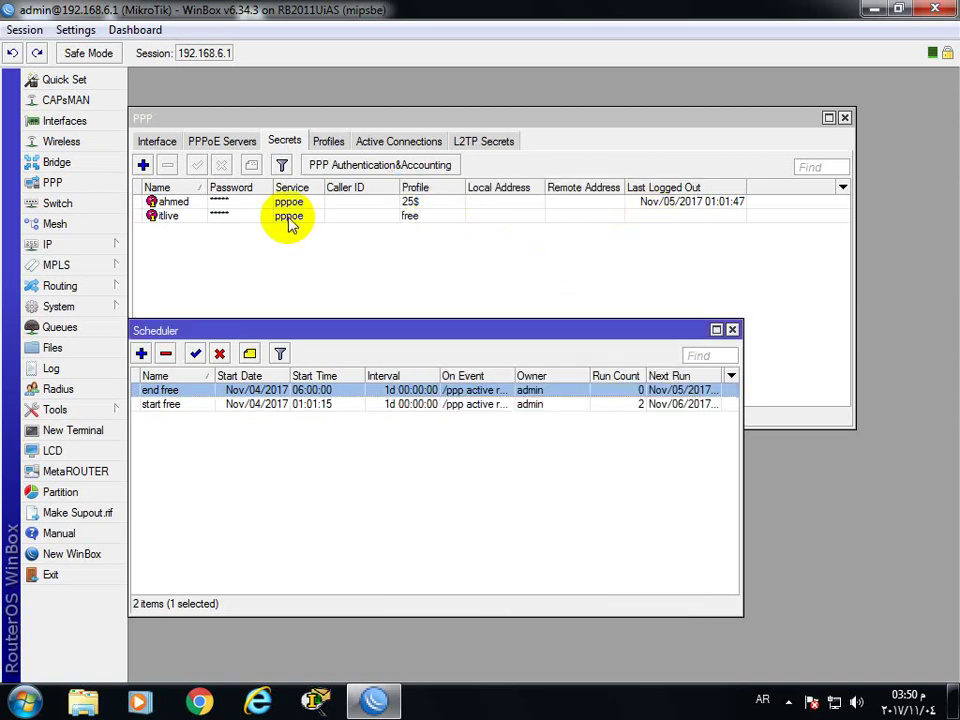
double_click(296, 392)
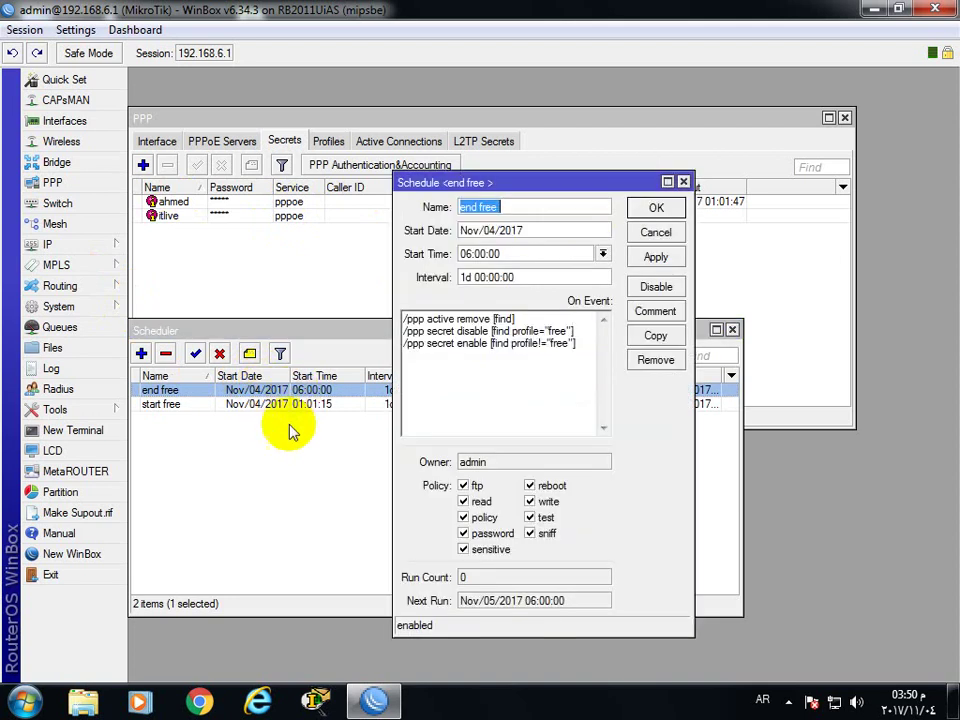
double_click(287, 405)
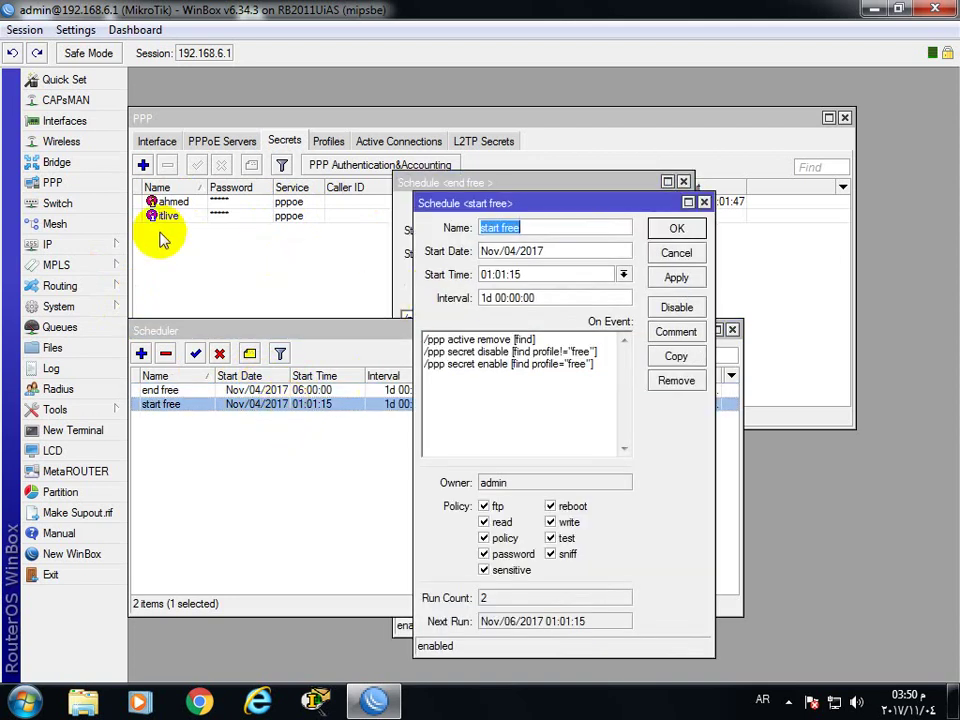
left_click(100, 246)
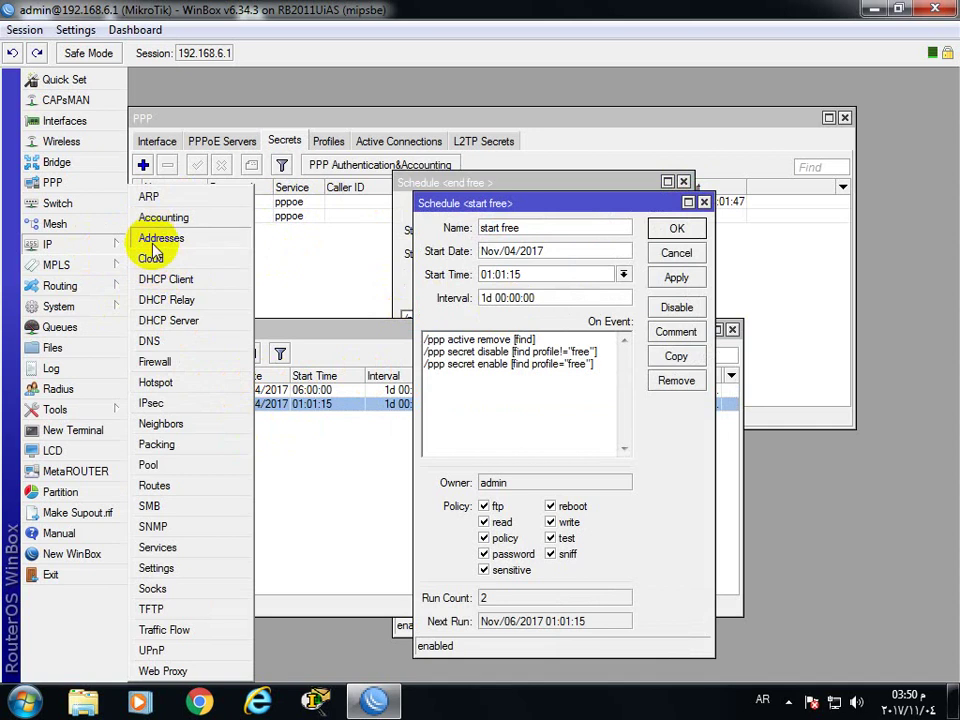
Set the router clock's time to 01:01:10 and apply it
left_click(100, 309)
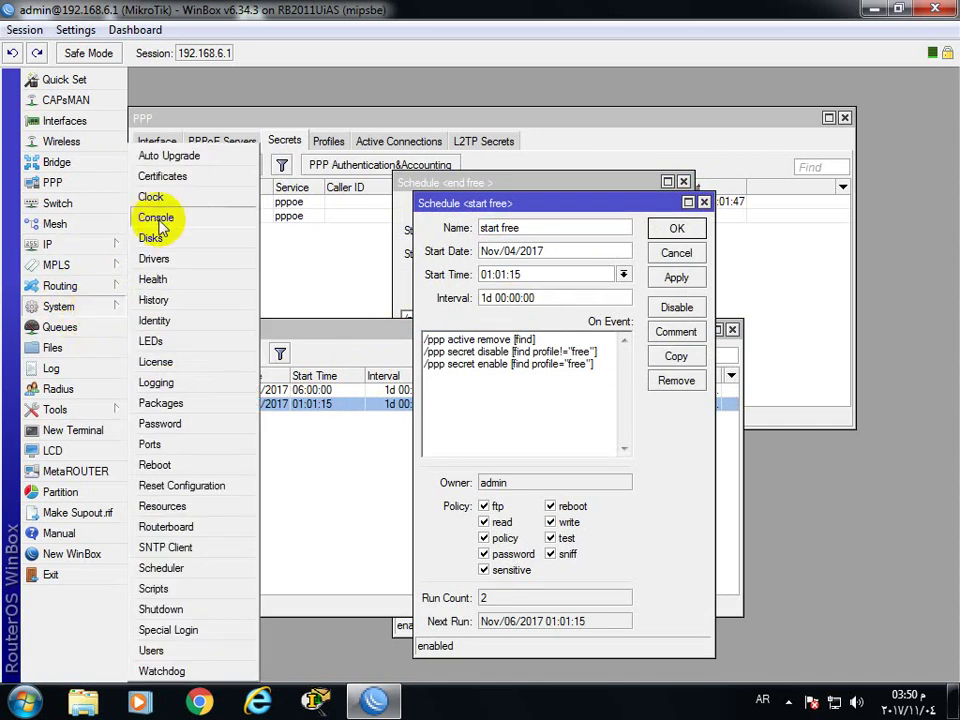
left_click(160, 197)
left_click_drag(494, 332, 300, 379)
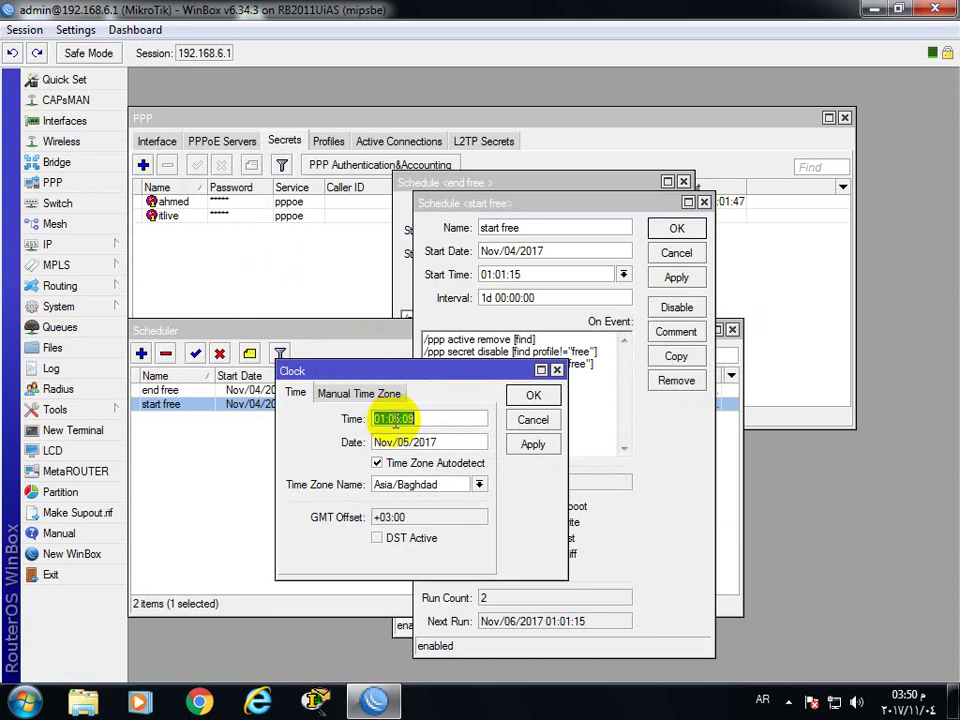
left_click(405, 419)
type("1")
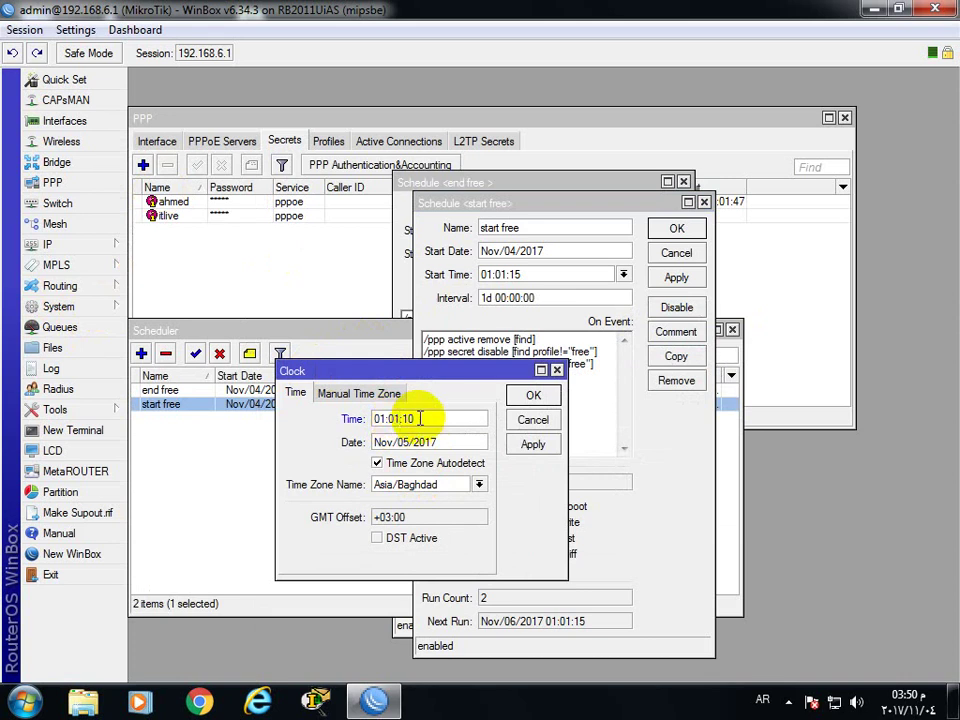
left_click(531, 444)
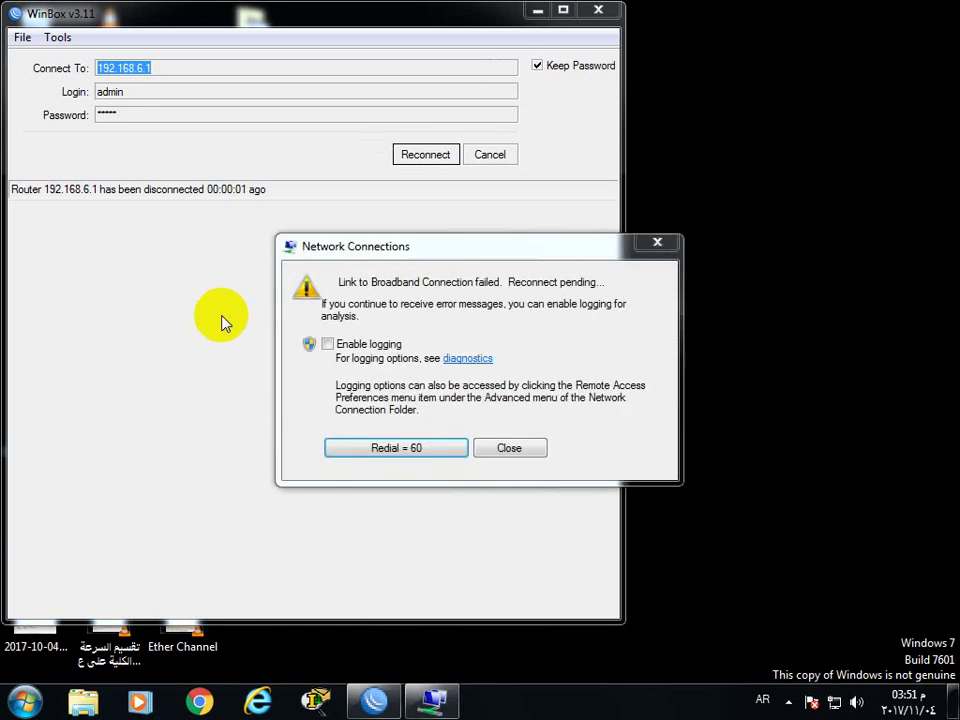
Redial the broadband connection twice, see Error 691, and close the error
left_click(422, 450)
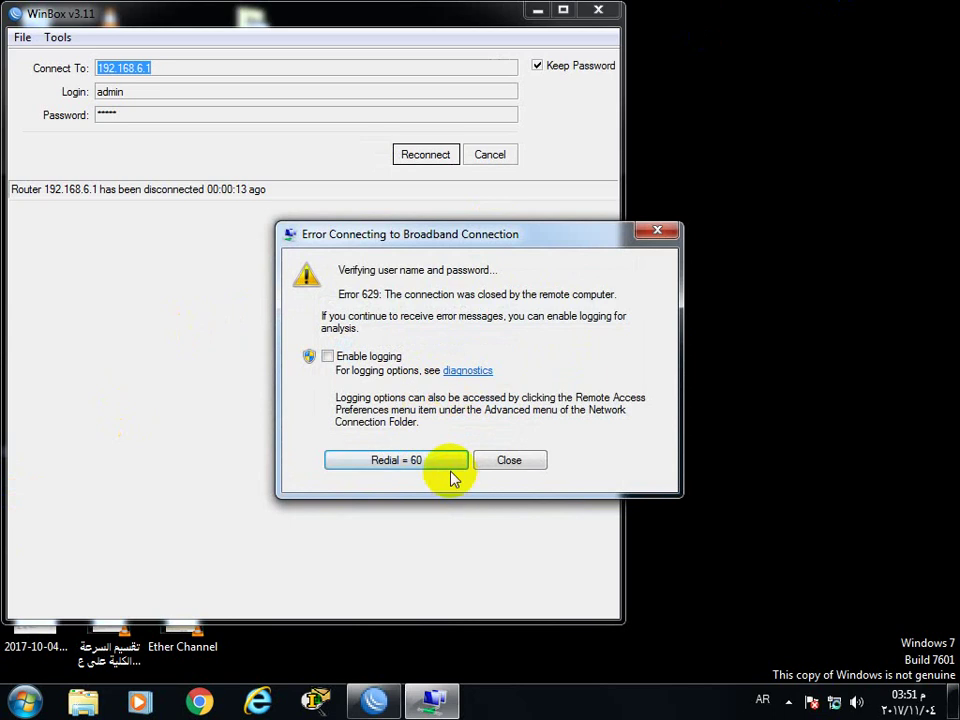
left_click(435, 462)
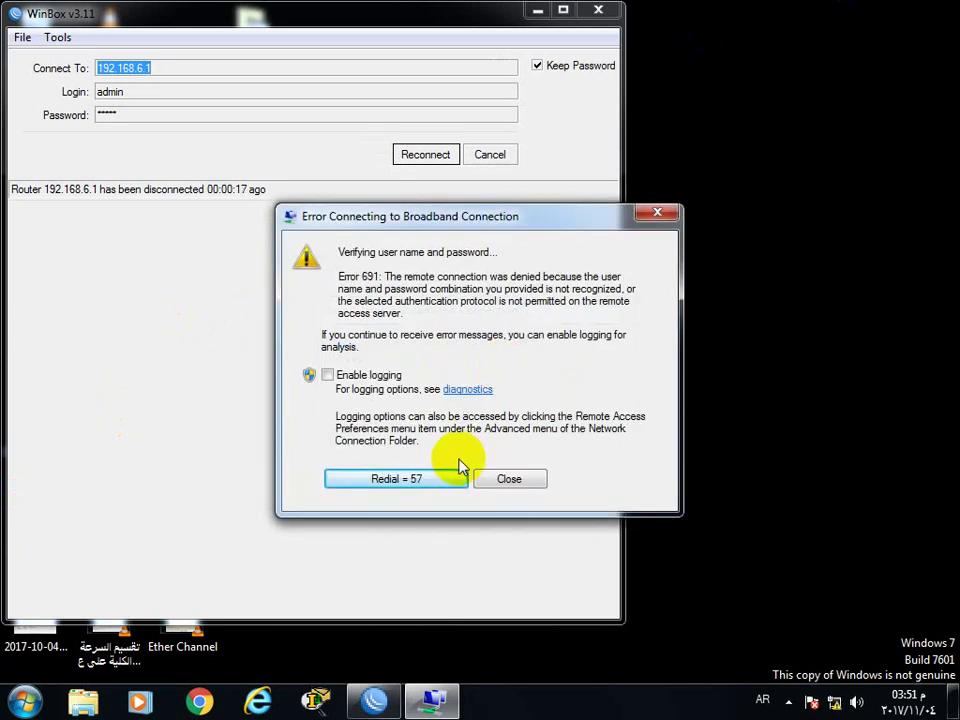
left_click(510, 480)
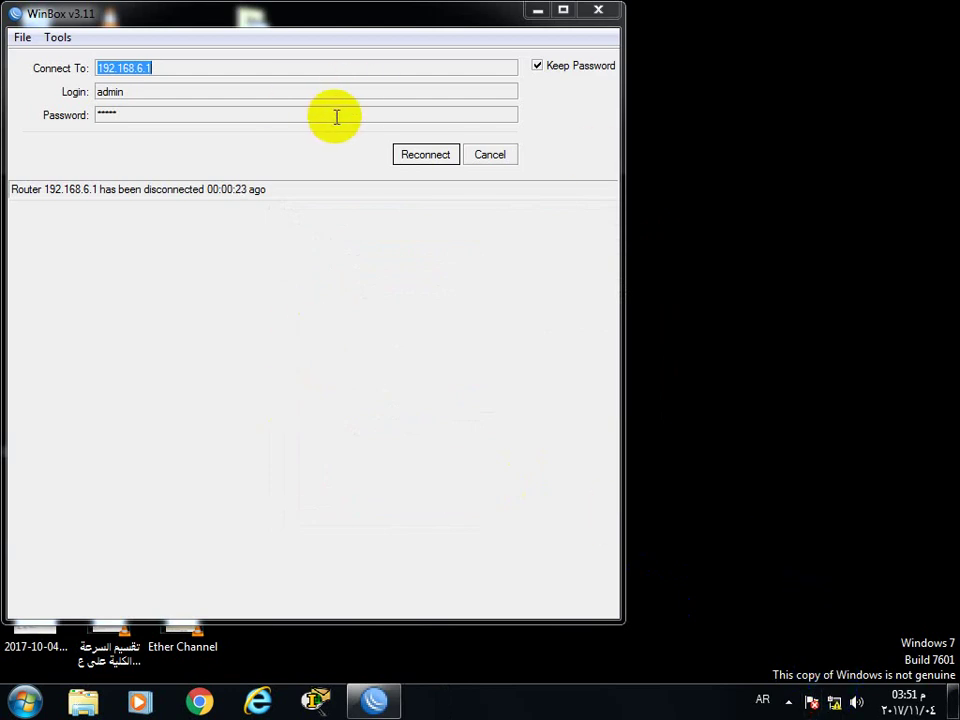
Dial the Broadband Connection with the free-profile user's name and password, then reconnect WinBox
left_click(836, 700)
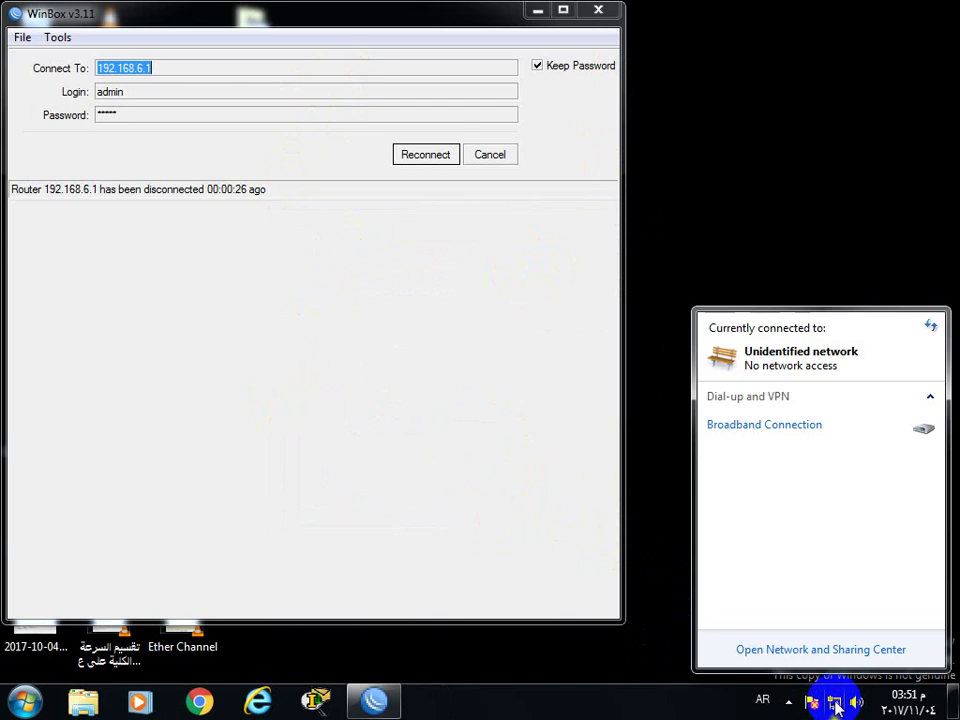
double_click(752, 428)
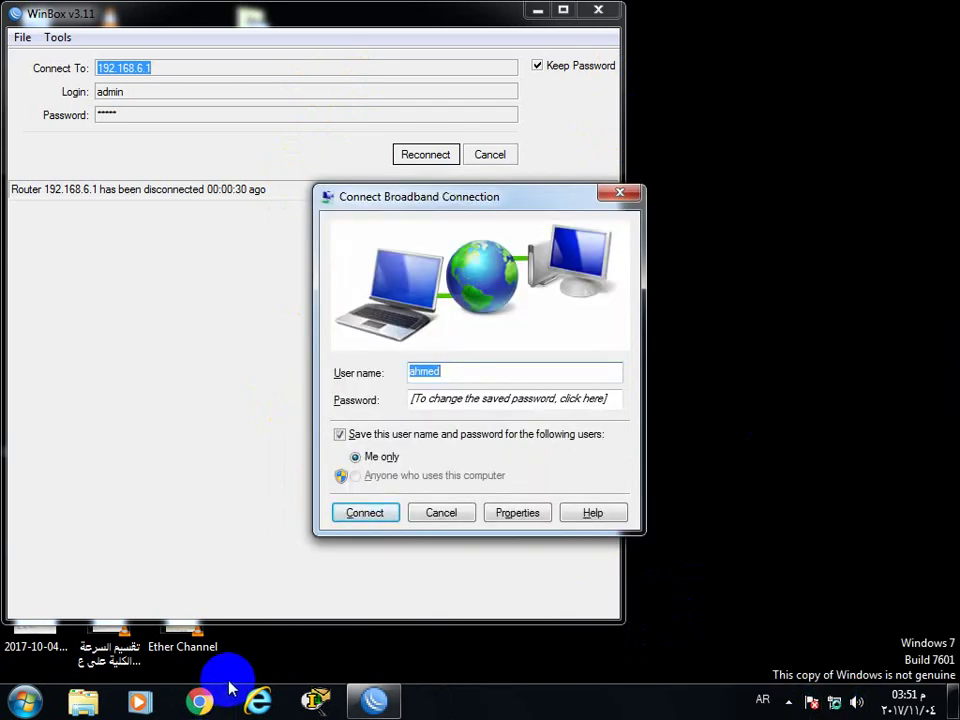
type("ل")
key("BackSpace")
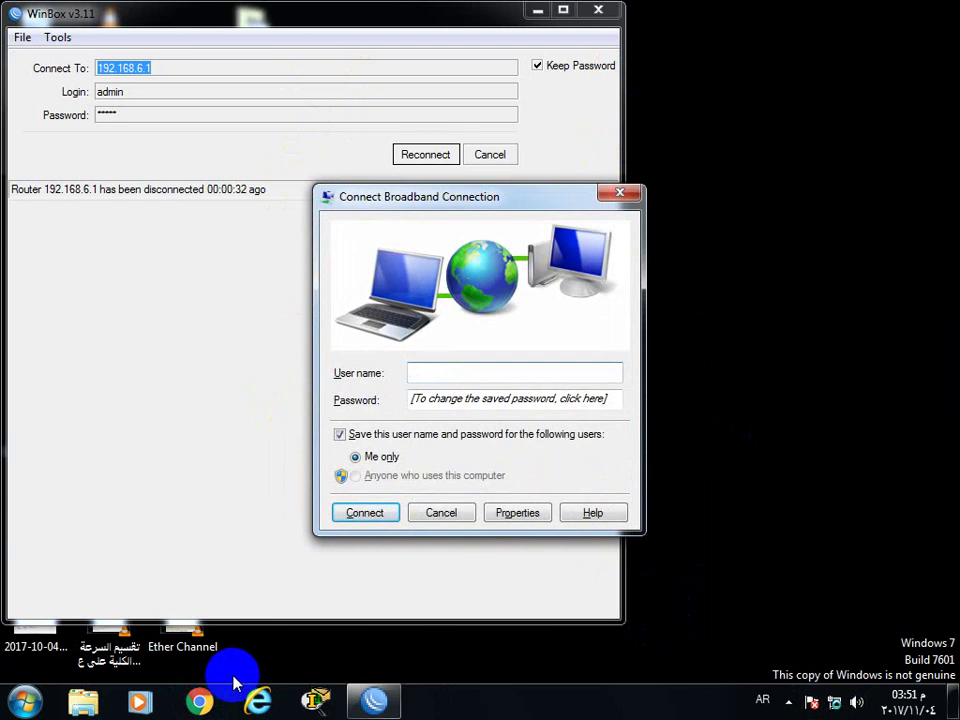
key("alt+shift")
type("it")
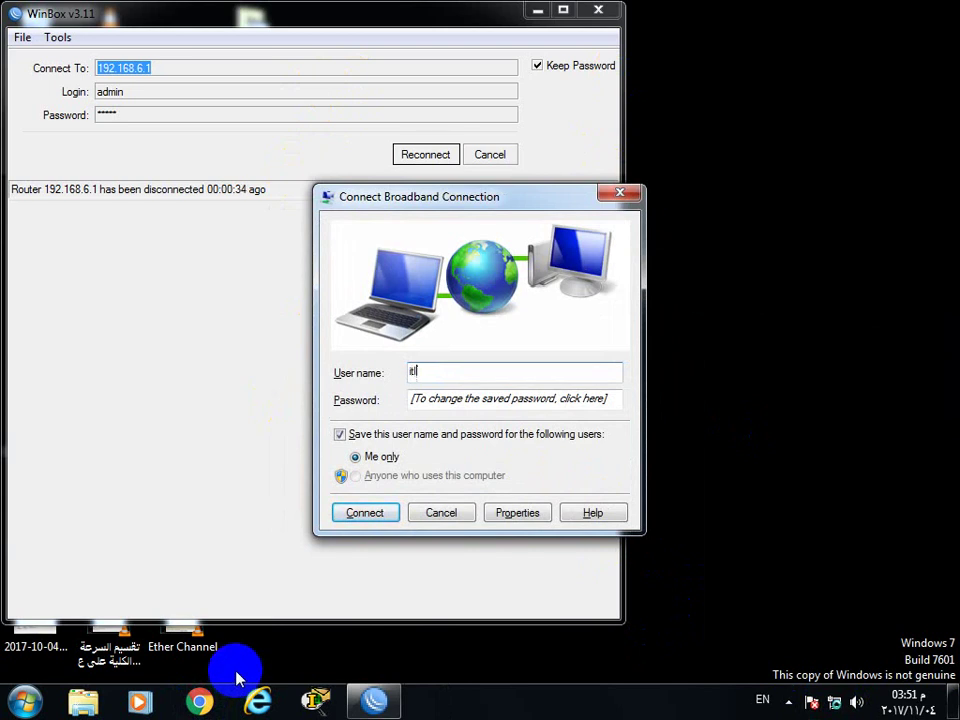
type("live")
key("Tab")
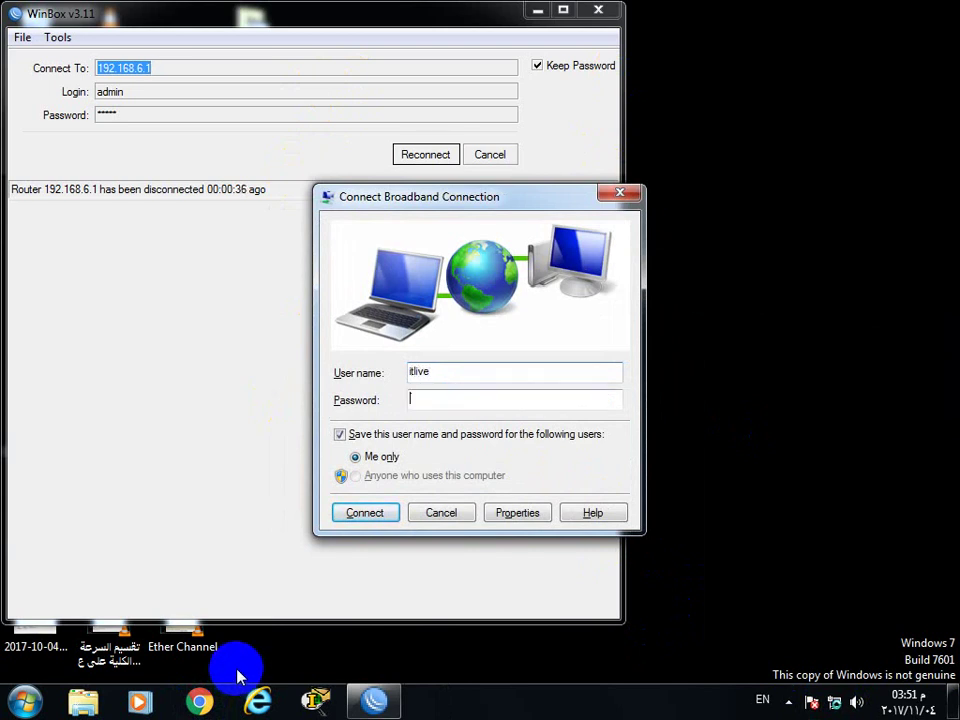
type("1234")
key("Return")
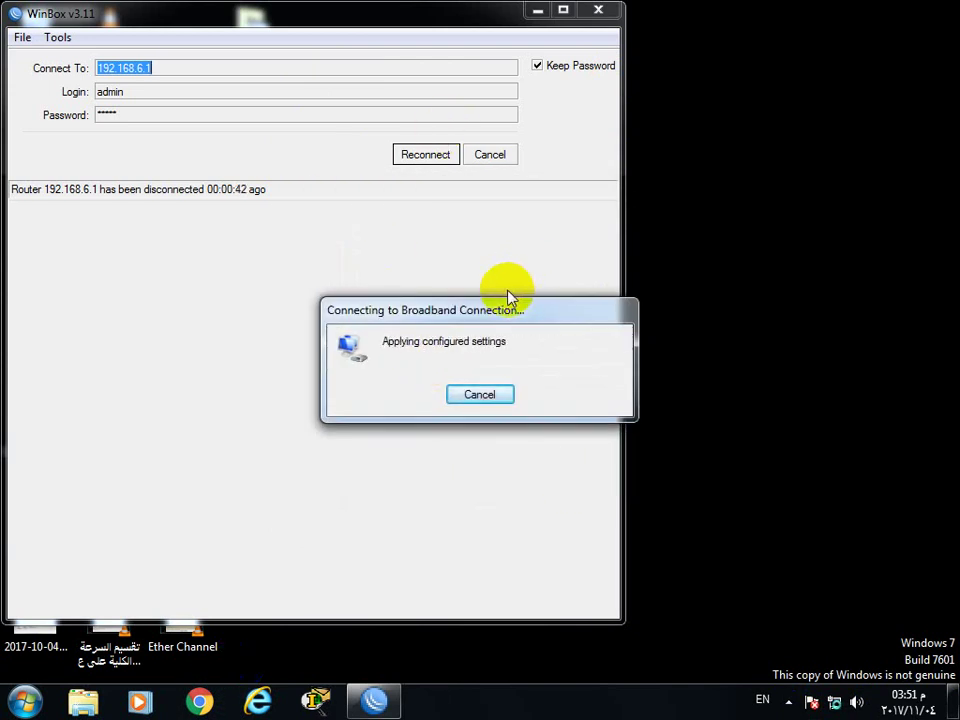
left_click(428, 160)
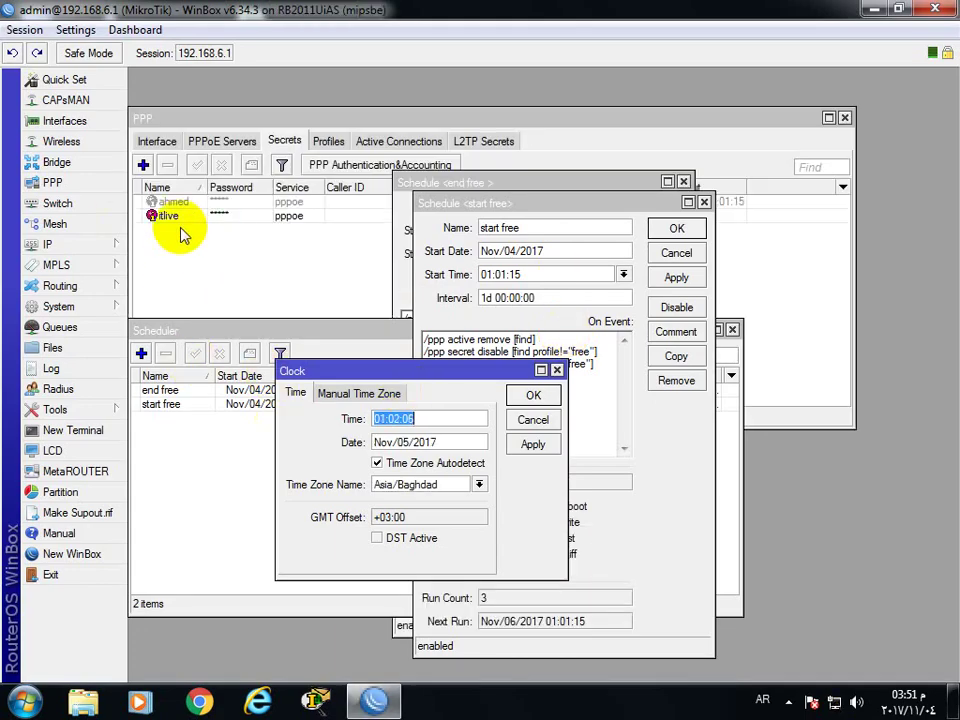
Bring the PPP secrets and Scheduler lists forward and open the 'end free' schedule
left_click(240, 251)
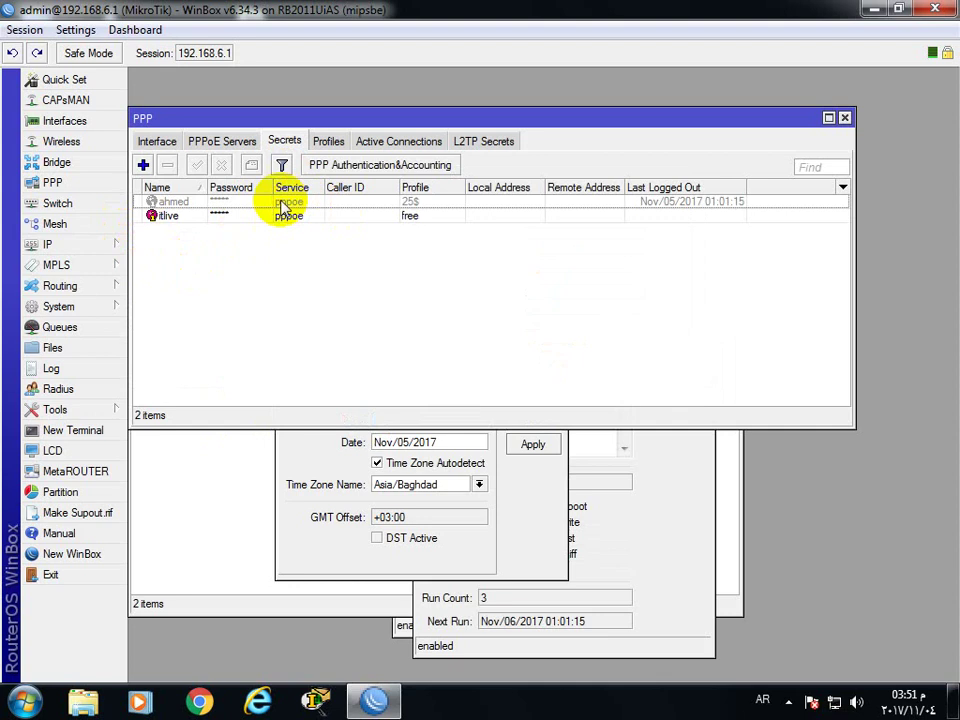
left_click(210, 471)
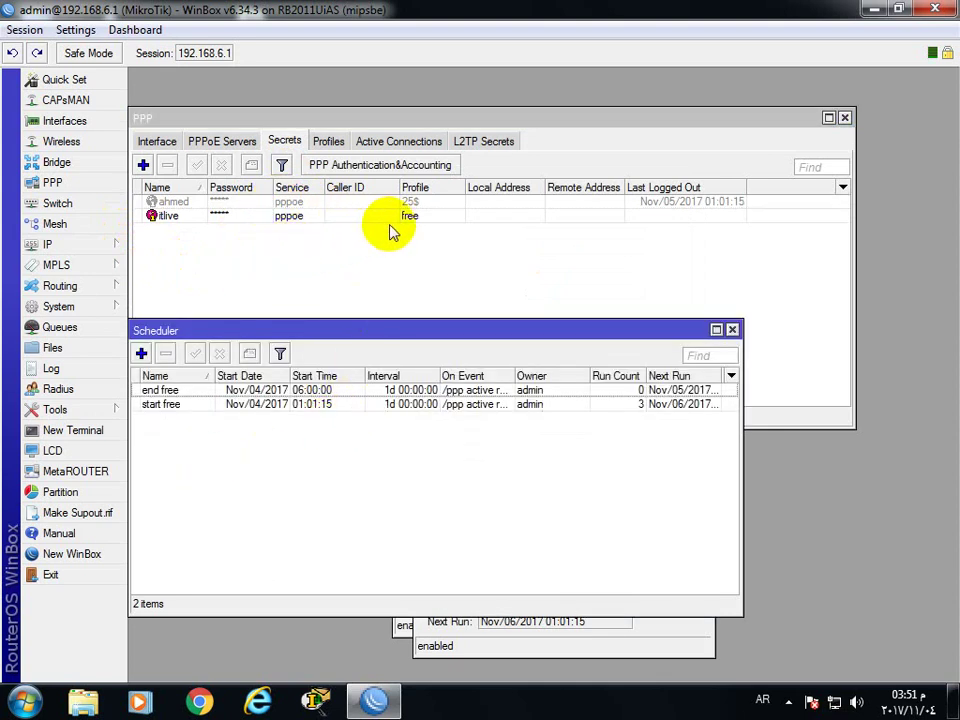
double_click(255, 392)
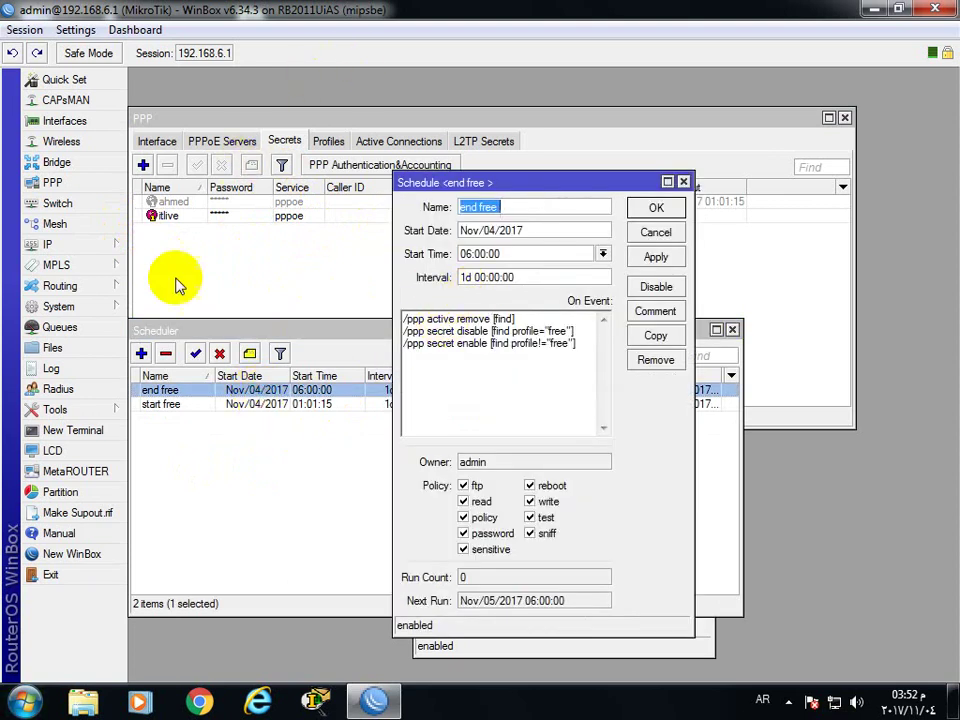
Set the router clock to 05:59:55 and apply it
left_click(116, 310)
left_click(155, 197)
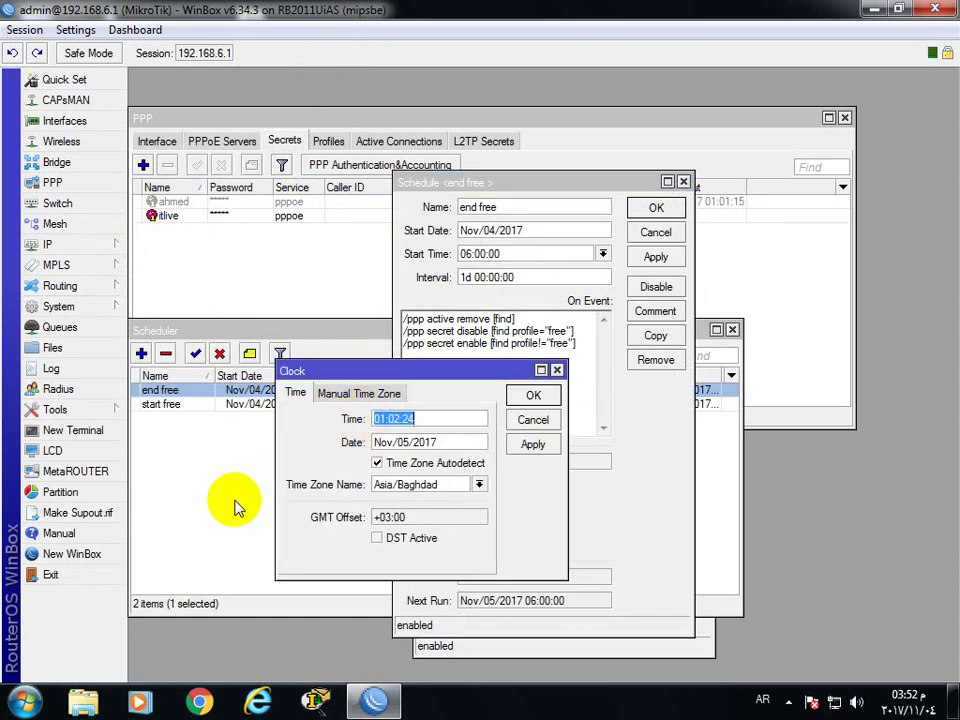
type("05:")
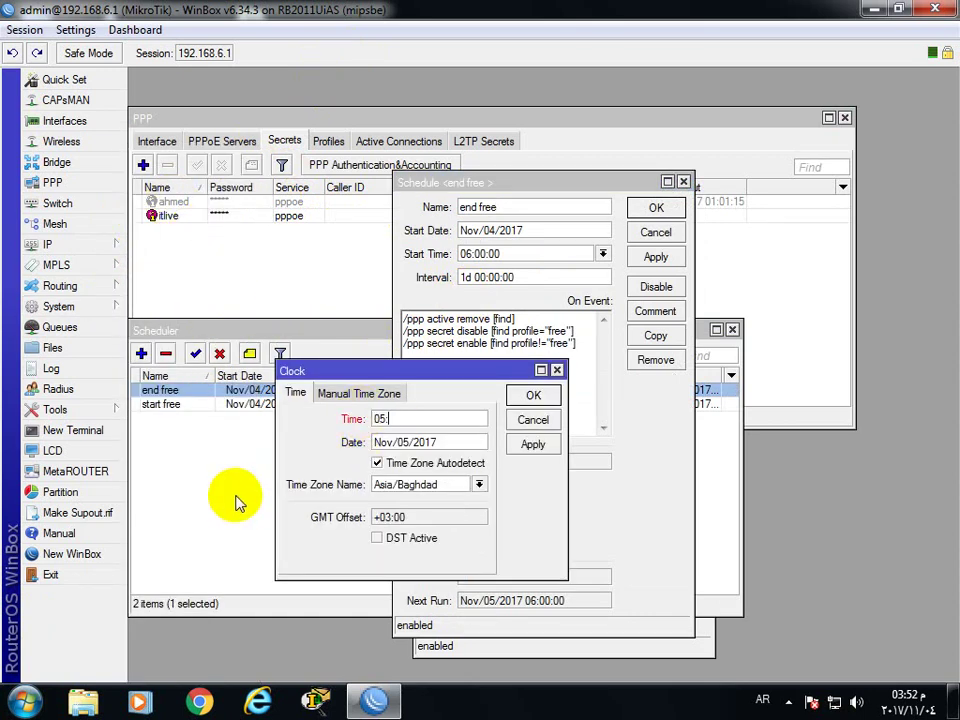
type("55:00")
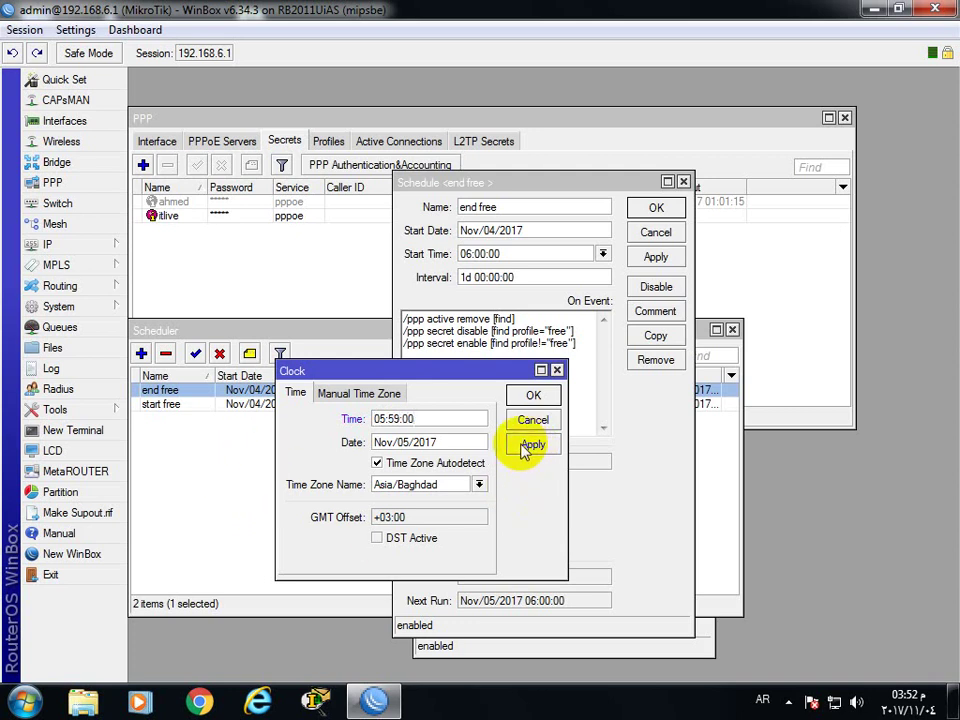
key("BackSpace")
key("BackSpace")
type("55")
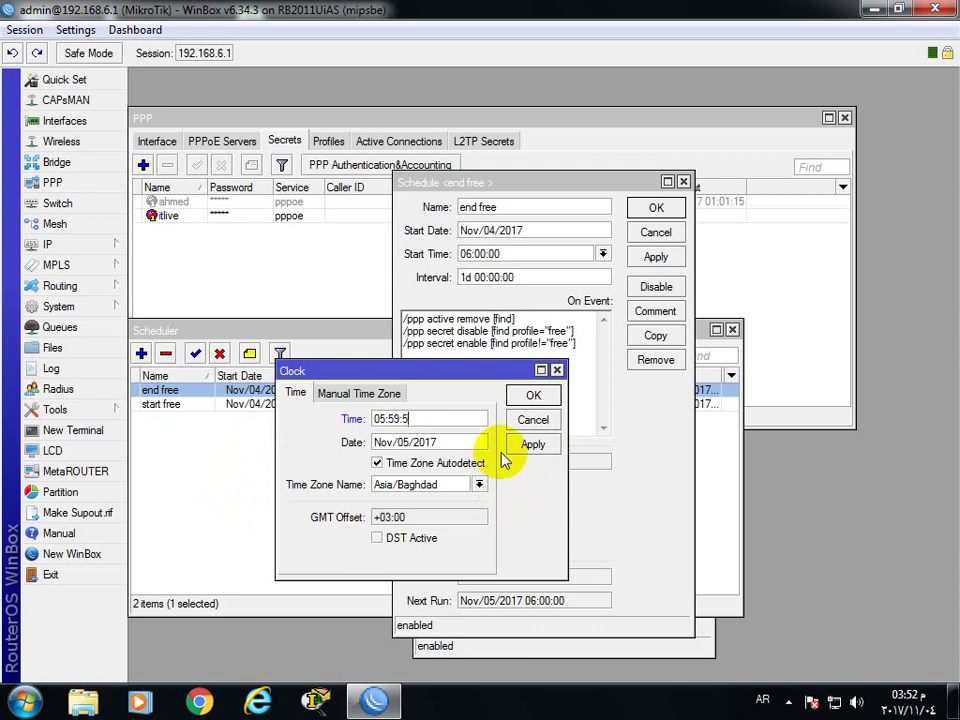
left_click(534, 447)
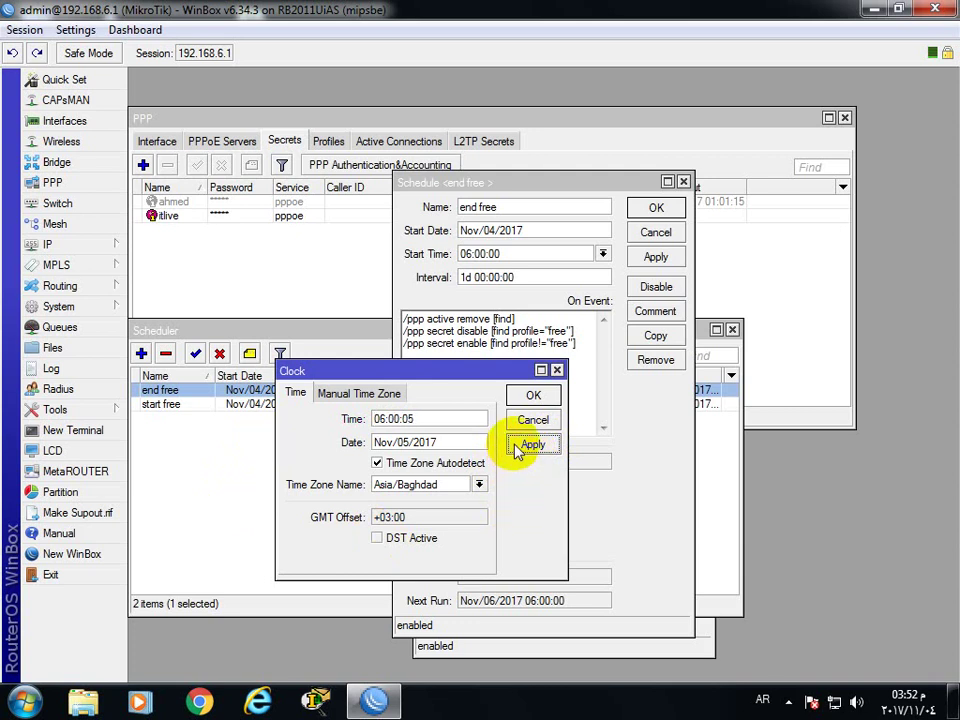
left_click(522, 446)
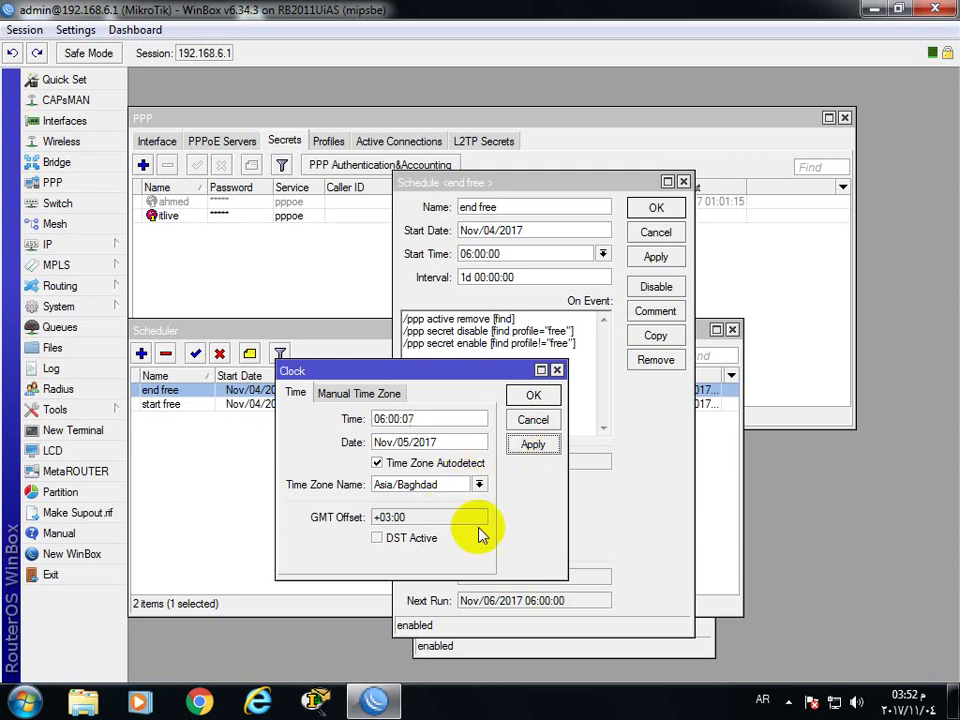
left_click(878, 705)
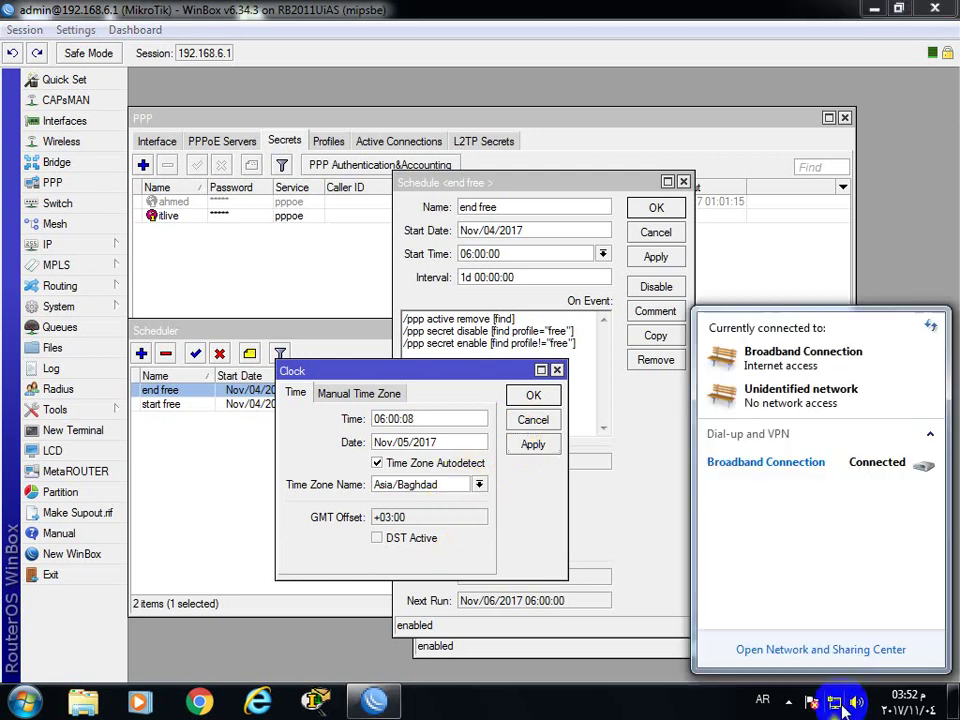
Close the network status popup after confirming the Broadband Connection is still connected
left_click(527, 521)
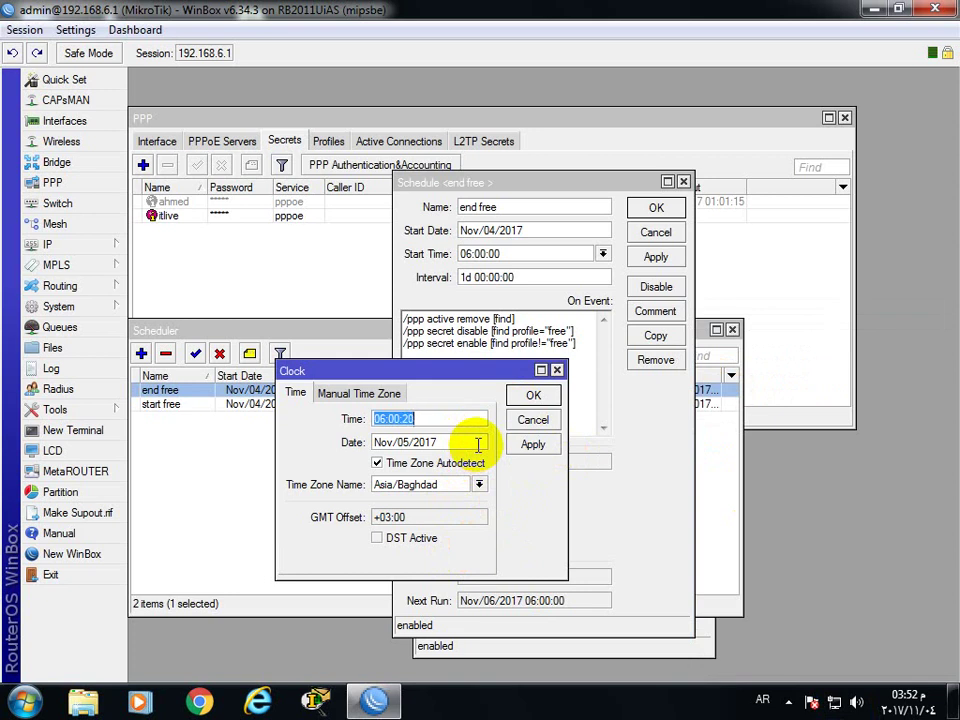
Set the router clock to 05:59:45 so the end free scheduler fires and drops the session
type("05")
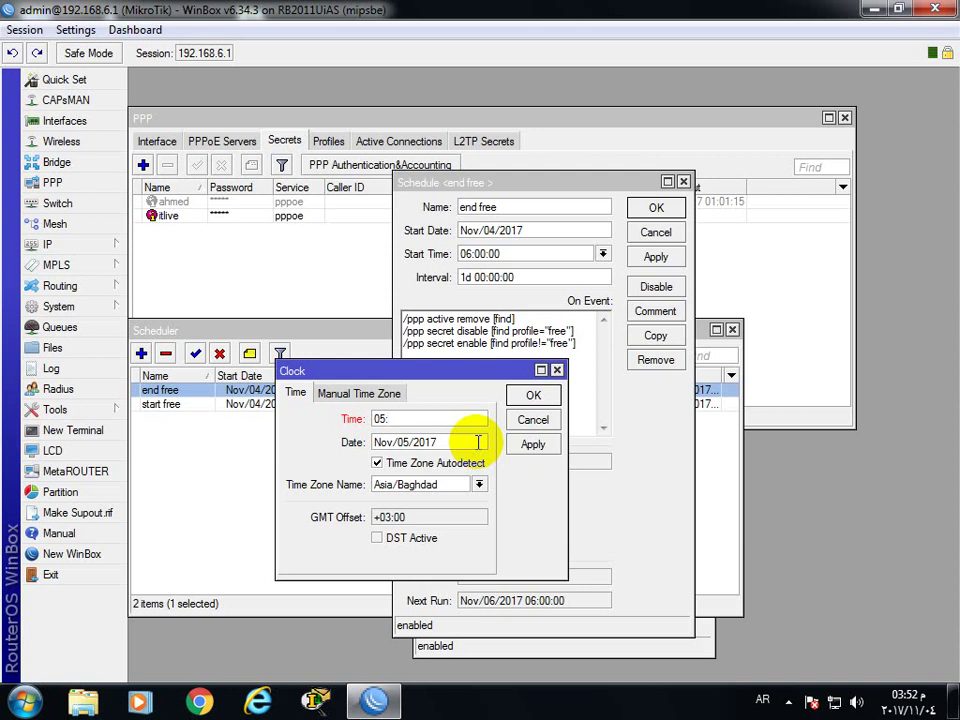
type(":00")
type("59")
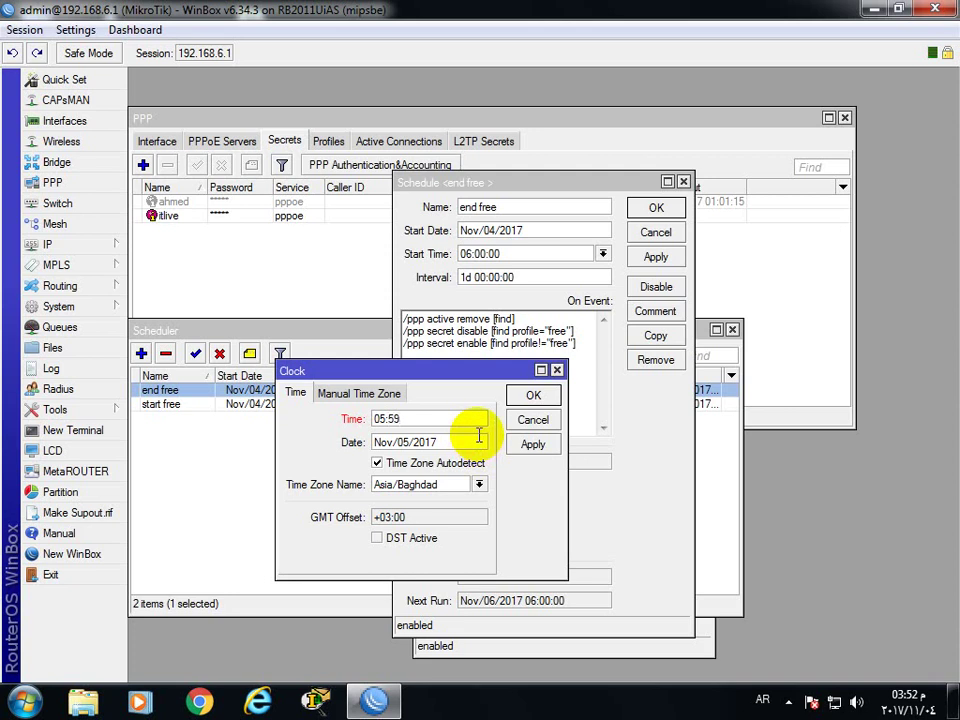
type(":45")
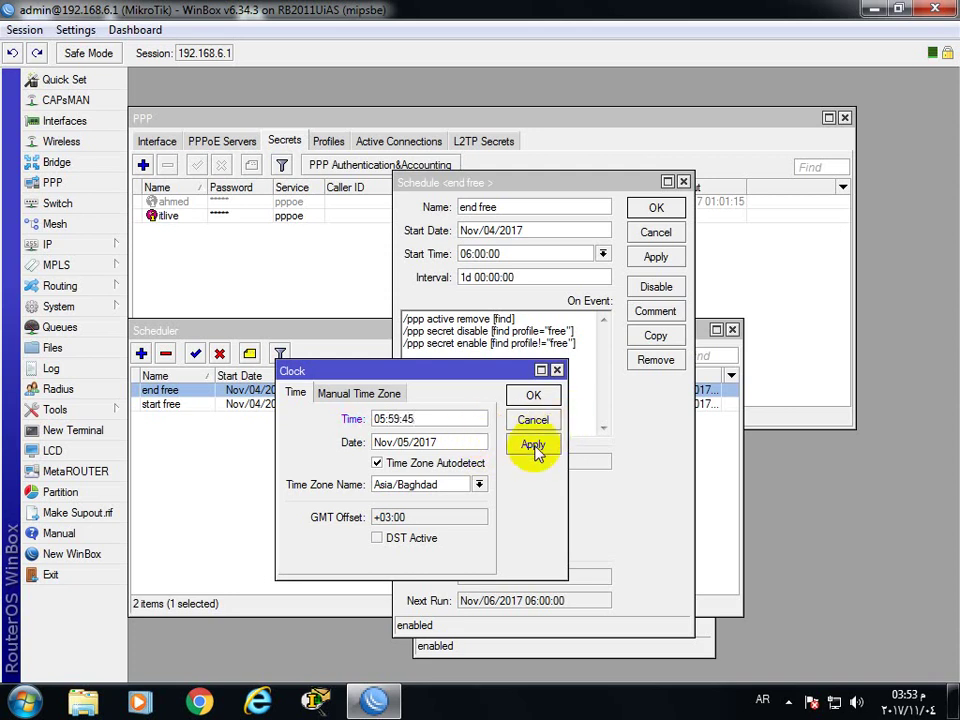
left_click(533, 446)
left_click_drag(473, 377, 459, 399)
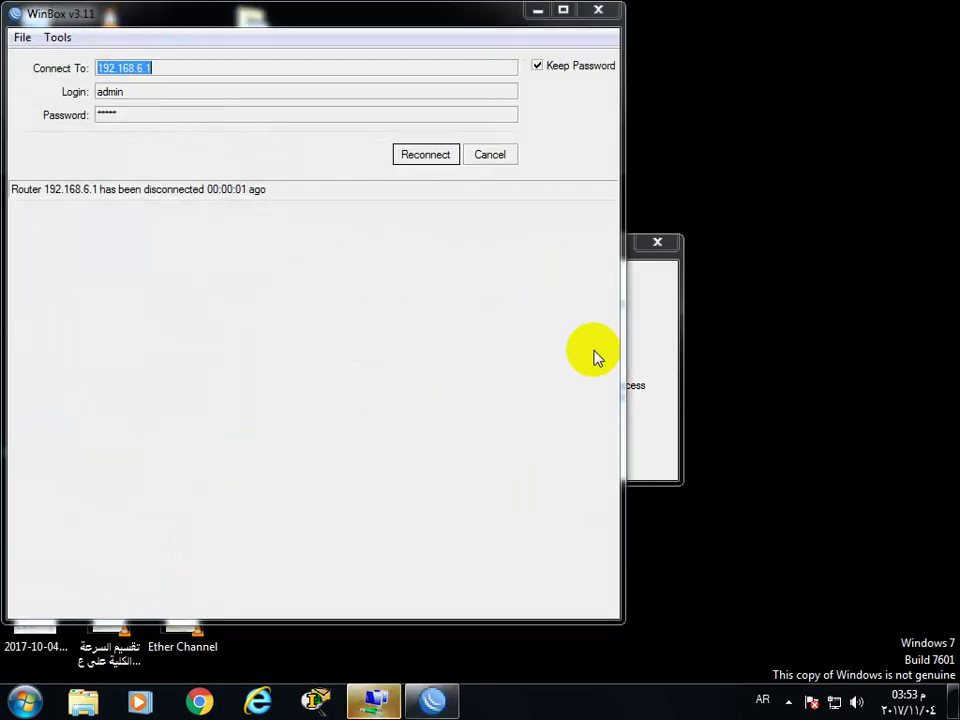
Redial the dropped broadband link and dismiss the resulting Error 691 authentication failure
left_click(660, 358)
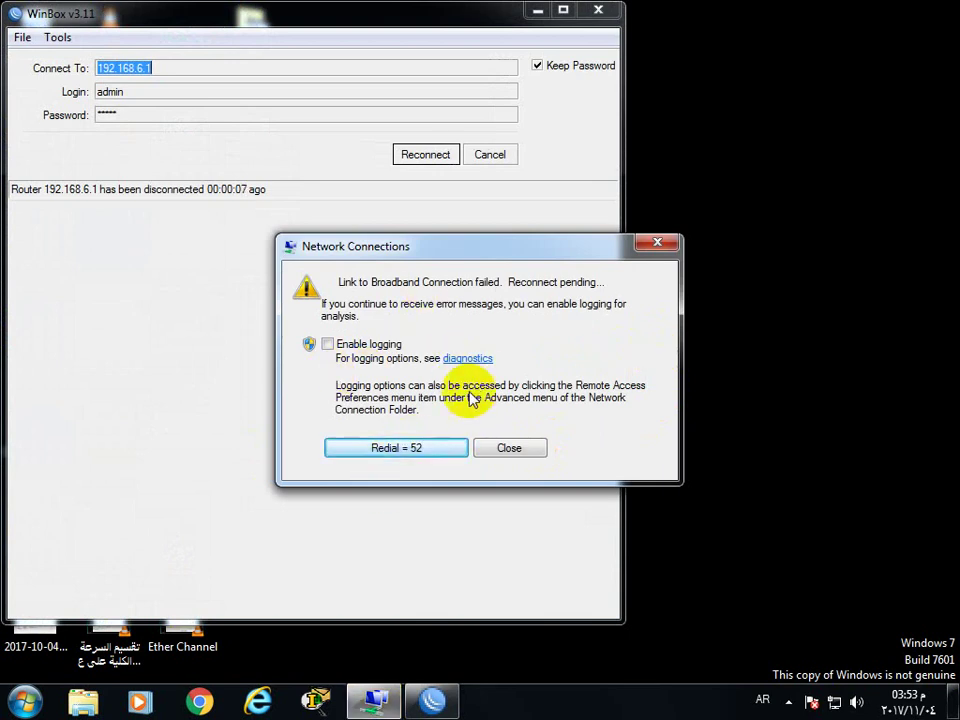
left_click(406, 449)
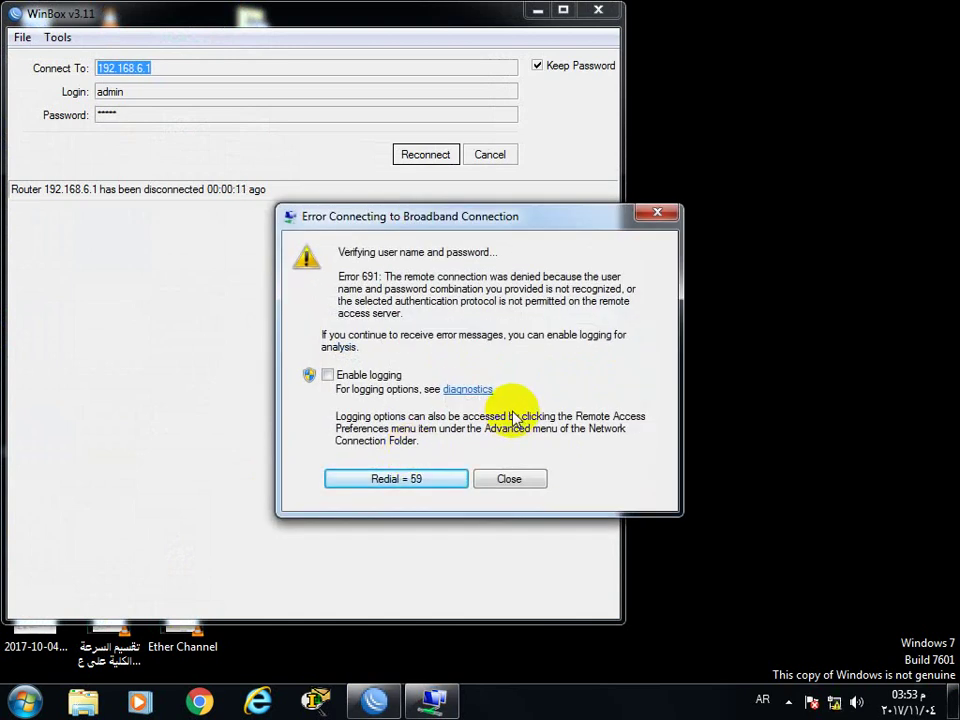
left_click(512, 479)
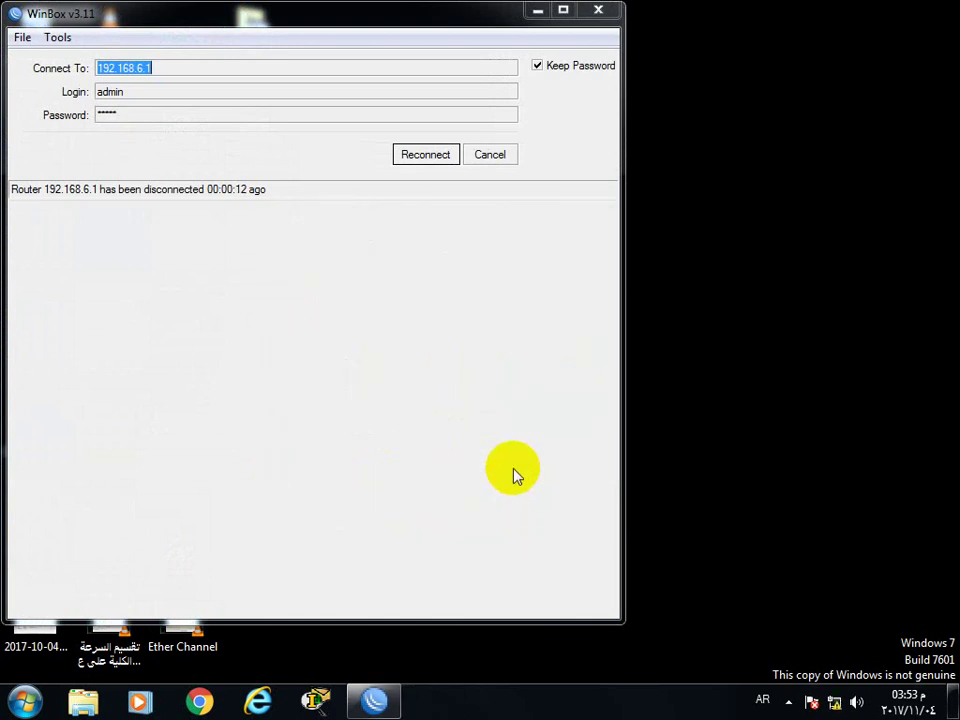
Dial Broadband Connection with the 25$-profile user's name and password, then reconnect WinBox to 192.168.6.1
left_click(835, 701)
double_click(753, 443)
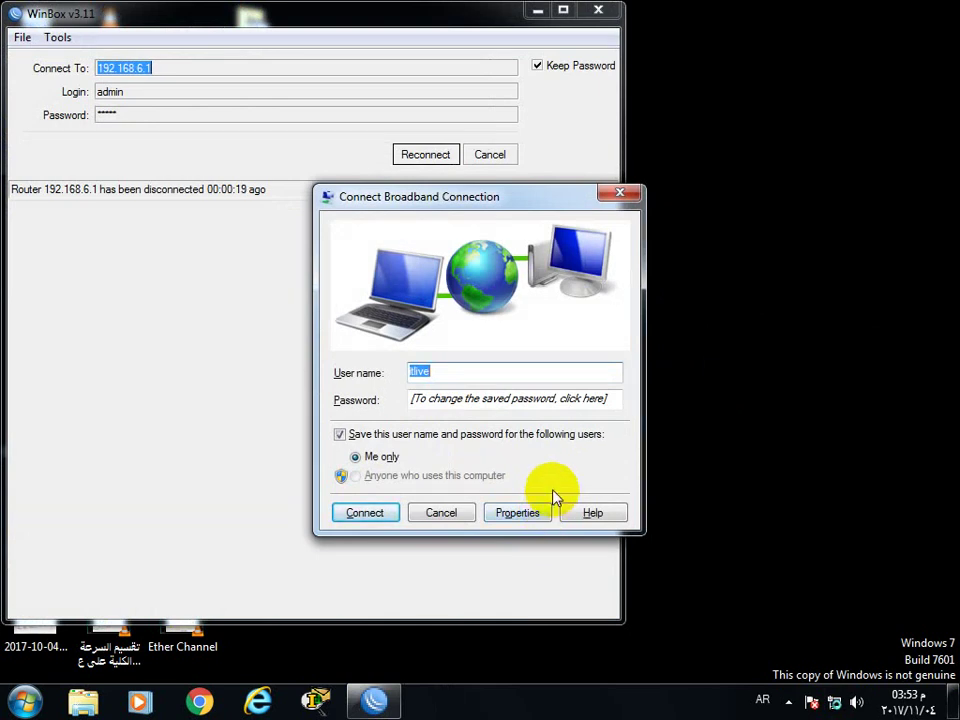
type("ف")
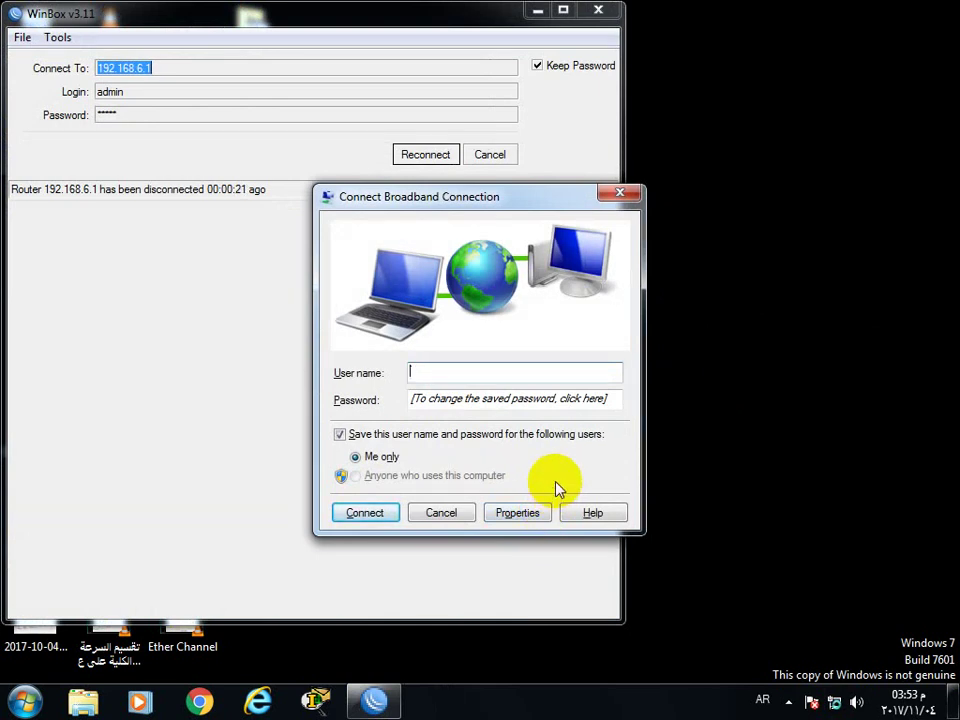
type("ahmed")
key("Tab")
type("••••")
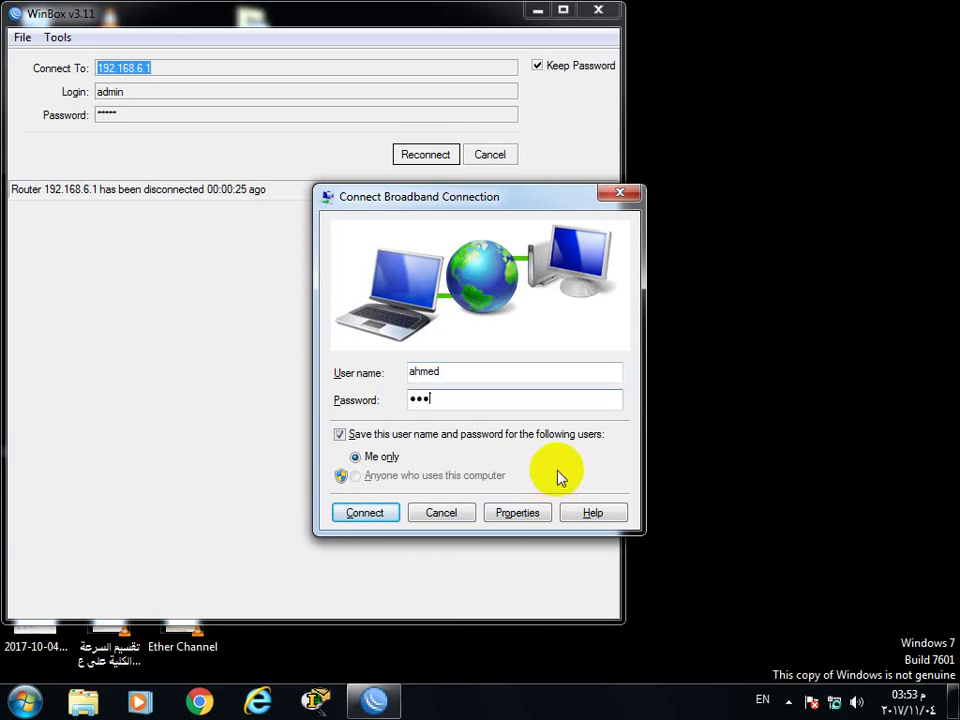
key("Return")
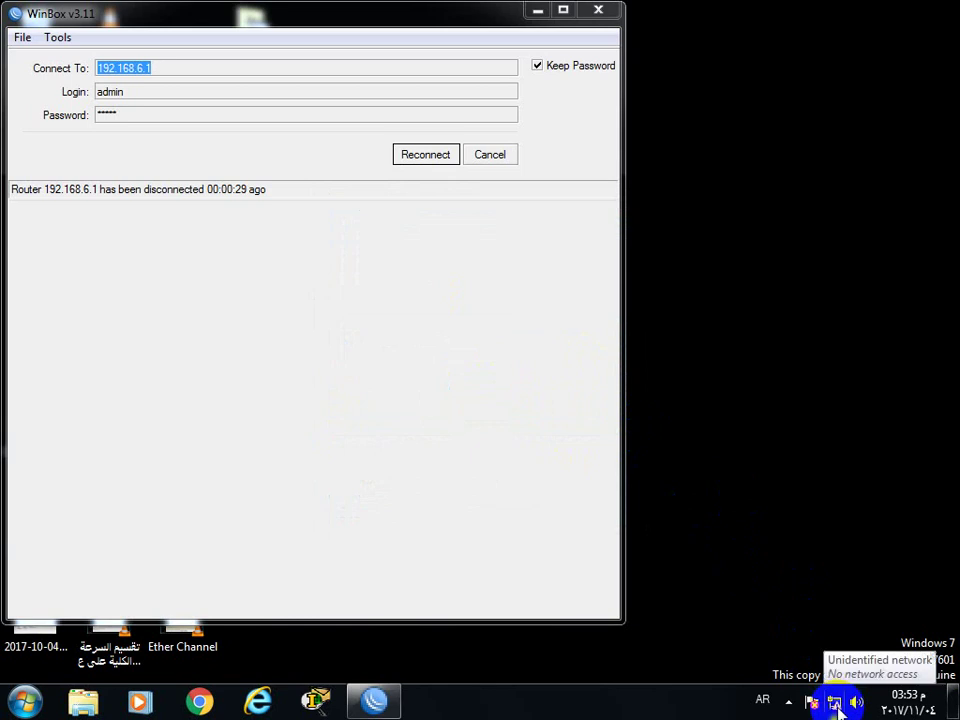
left_click(416, 160)
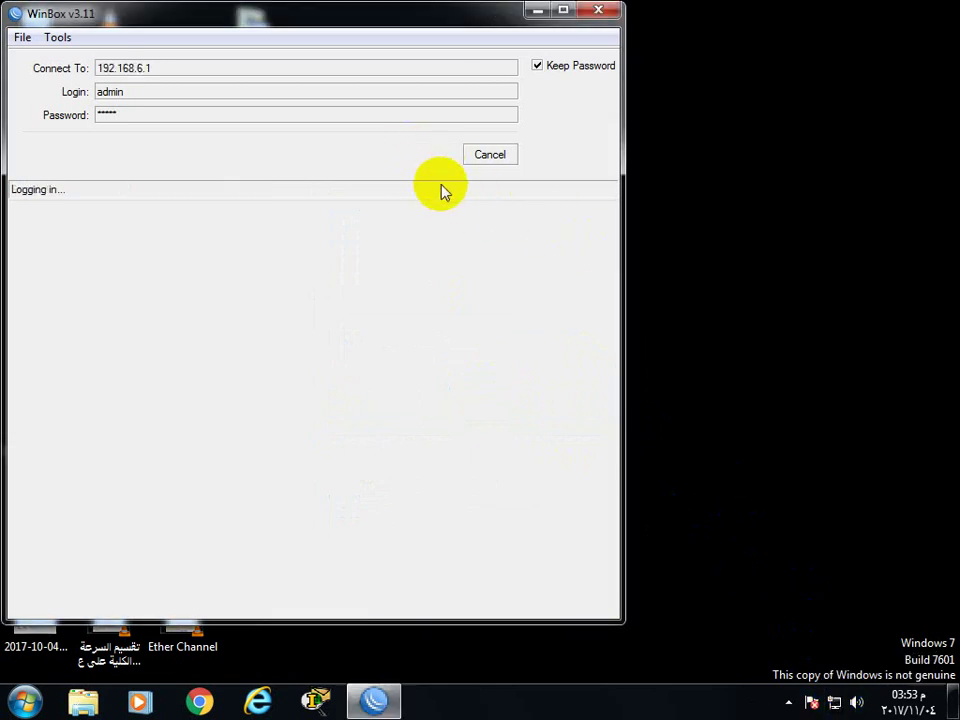